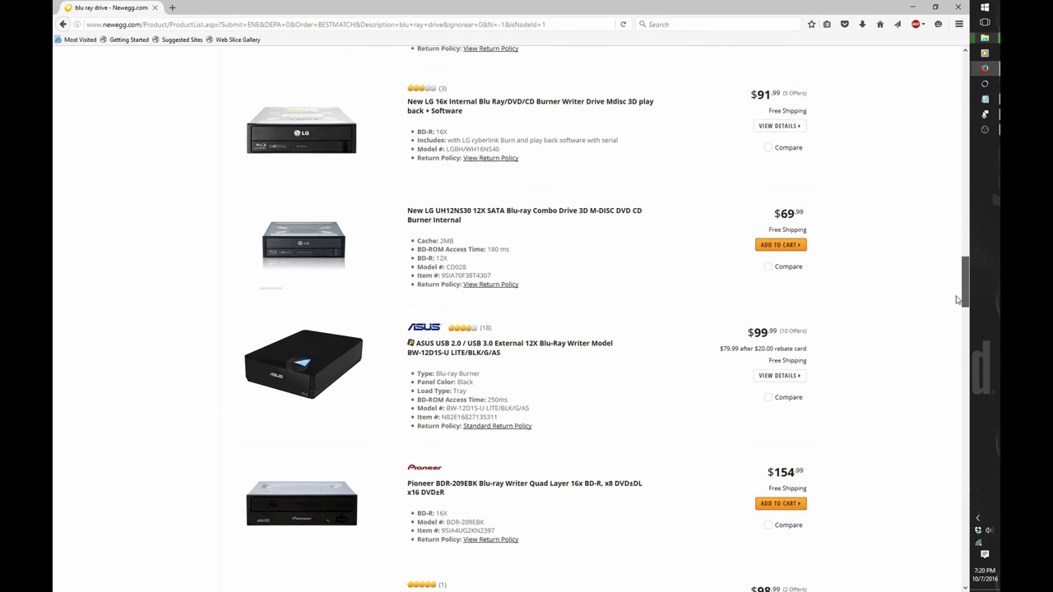
{"action": "scroll", "coordinate": [956, 317], "scroll_direction": "down", "scroll_amount": 1}
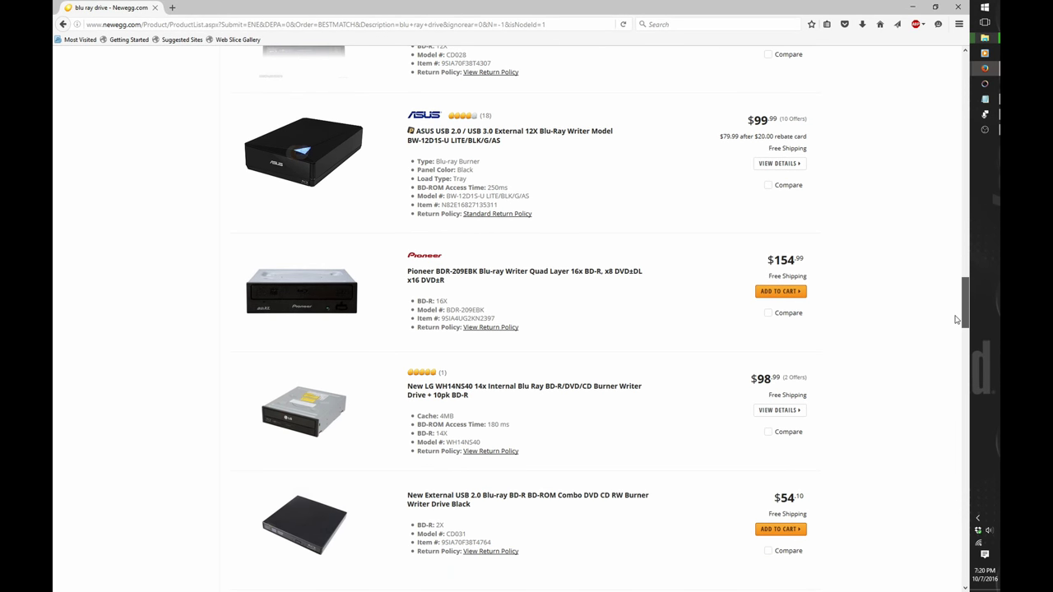
Scroll the Newegg Blu-ray results down to compare the Pioneer and LG burners
{"action": "left_click_drag", "start_coordinate": [957, 319], "coordinate": [954, 359]}
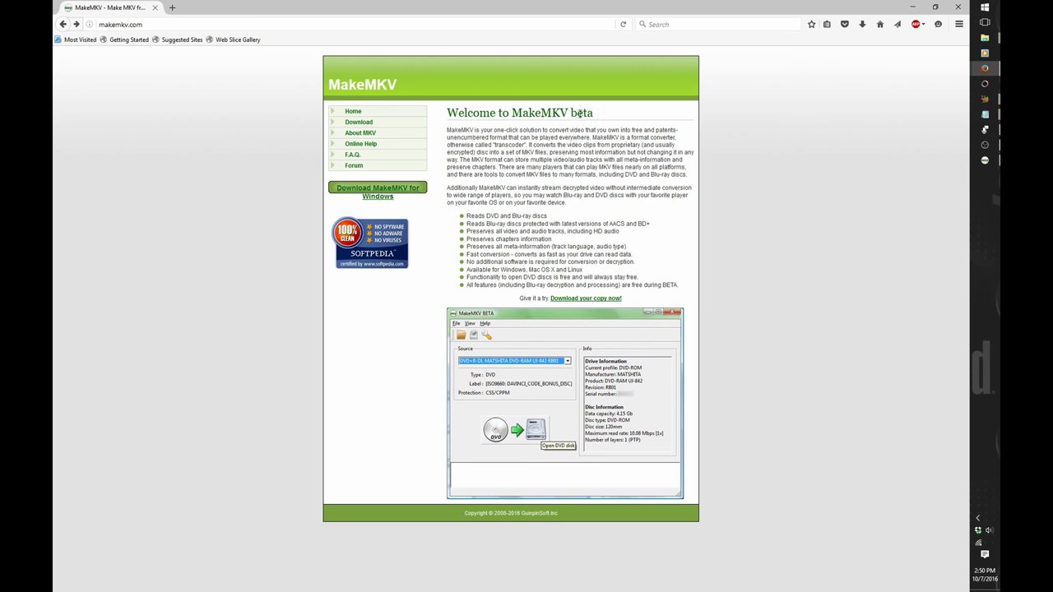
Open the 'MakeMKV is free while in beta' post under the forum's News and Announcements
{"action": "left_click", "coordinate": [362, 122]}
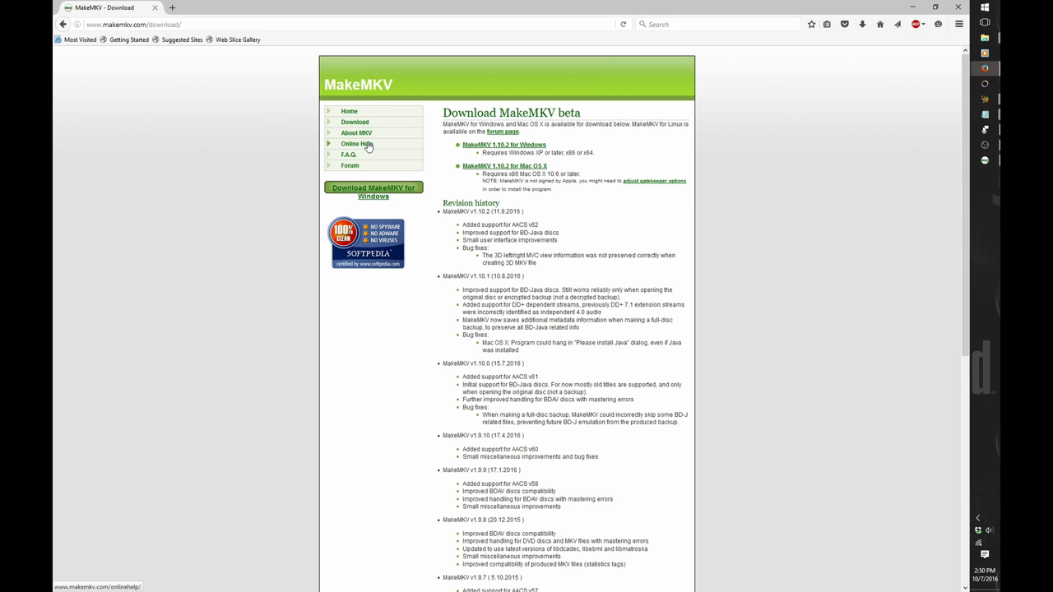
{"action": "left_click", "coordinate": [354, 165]}
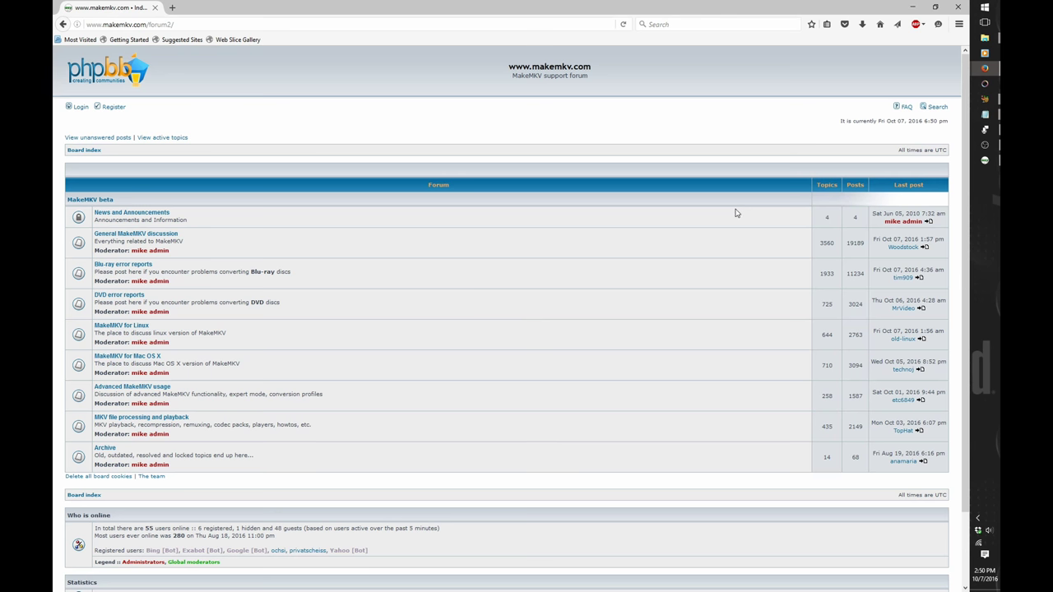
{"action": "left_click", "coordinate": [145, 216]}
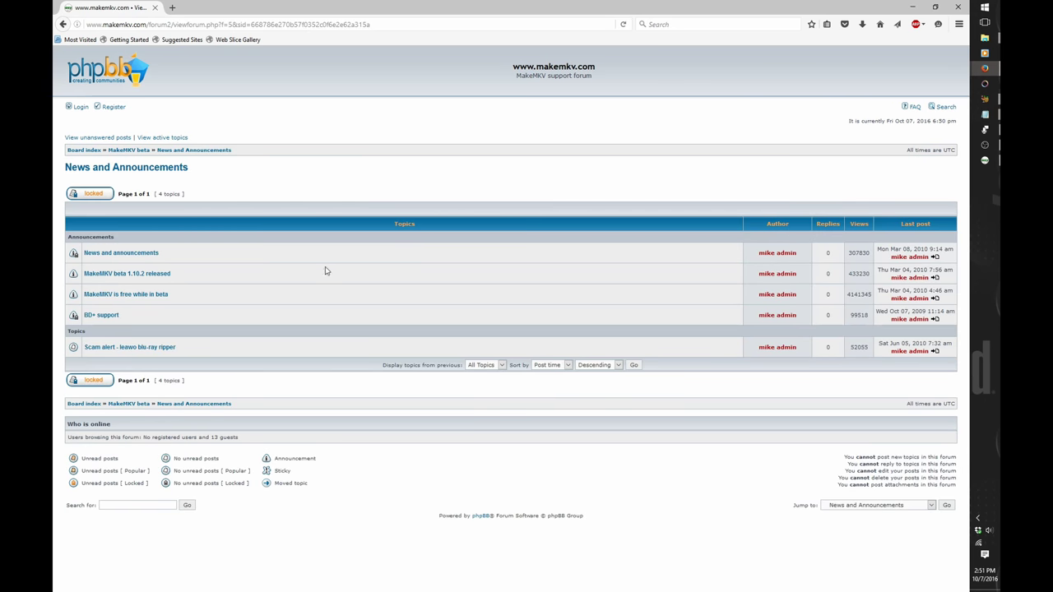
{"action": "left_click", "coordinate": [148, 298]}
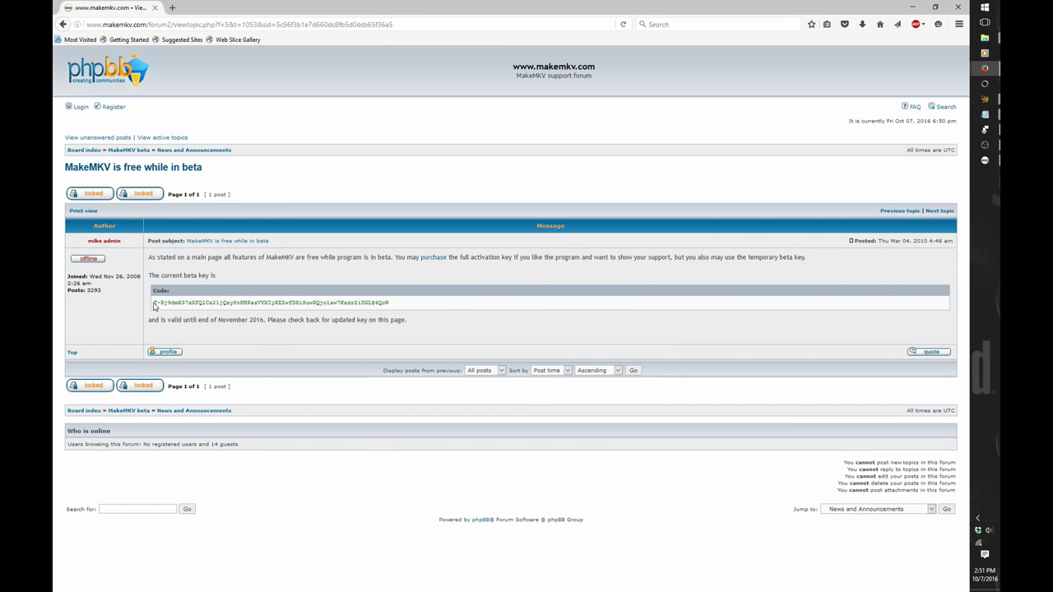
Select the beta key in the post and copy it to the clipboard
{"action": "left_click_drag", "start_coordinate": [155, 302], "coordinate": [390, 305]}
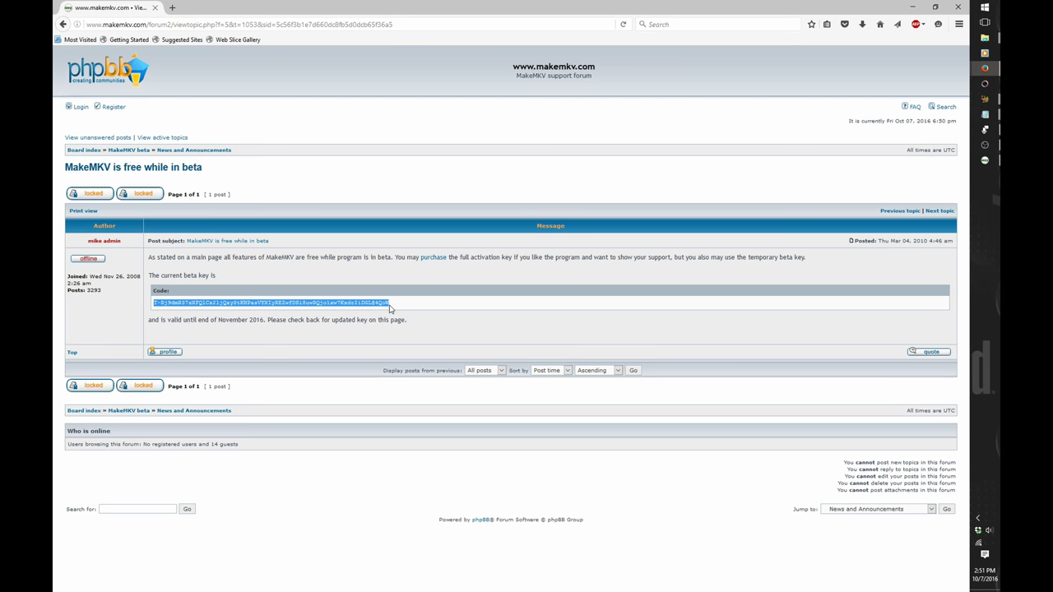
{"action": "right_click", "coordinate": [359, 307]}
{"action": "left_click", "coordinate": [368, 313]}
{"action": "left_click", "coordinate": [392, 303]}
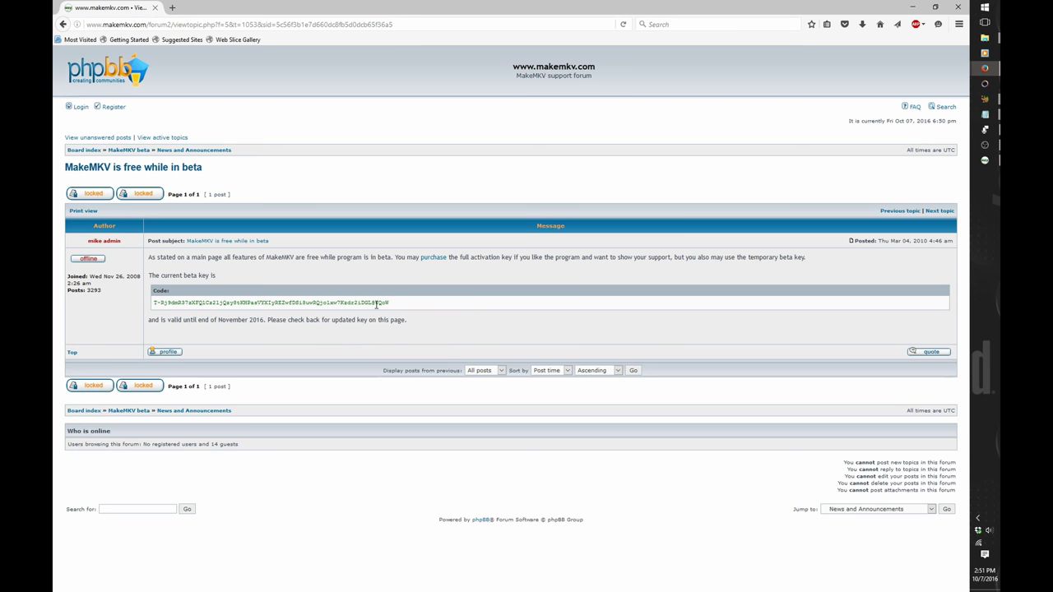
In MakeMKV, confirm via Help > Register that the code is already entered, then cancel
{"action": "left_click", "coordinate": [985, 163]}
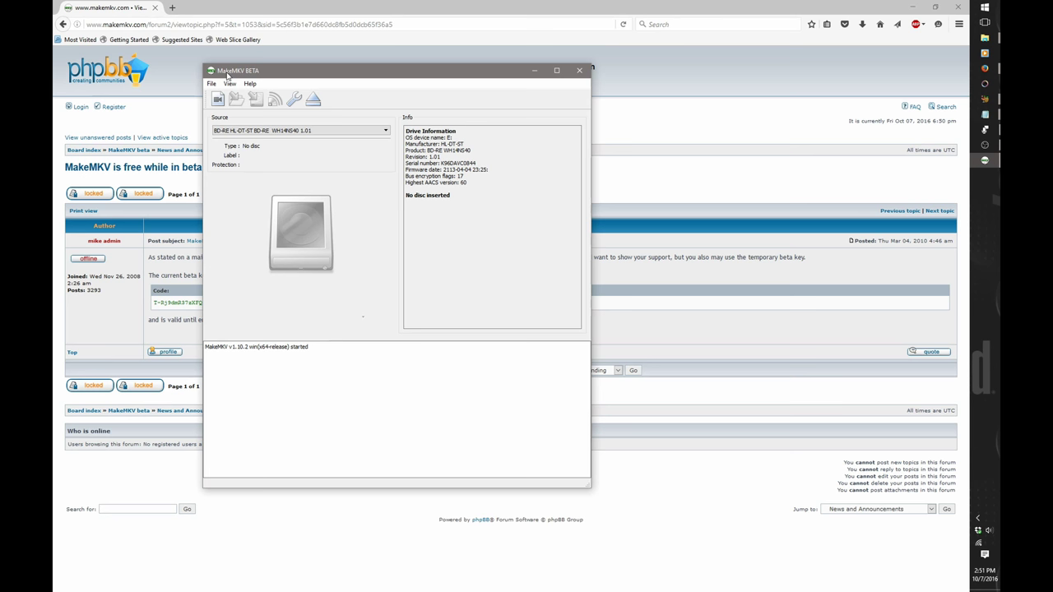
{"action": "left_click", "coordinate": [250, 84]}
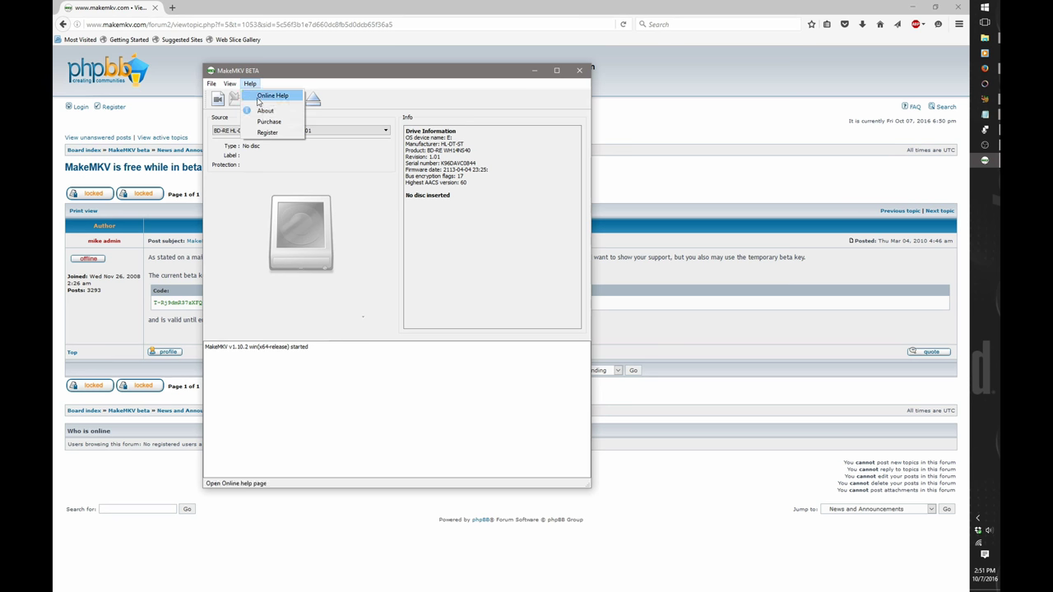
{"action": "left_click", "coordinate": [267, 131]}
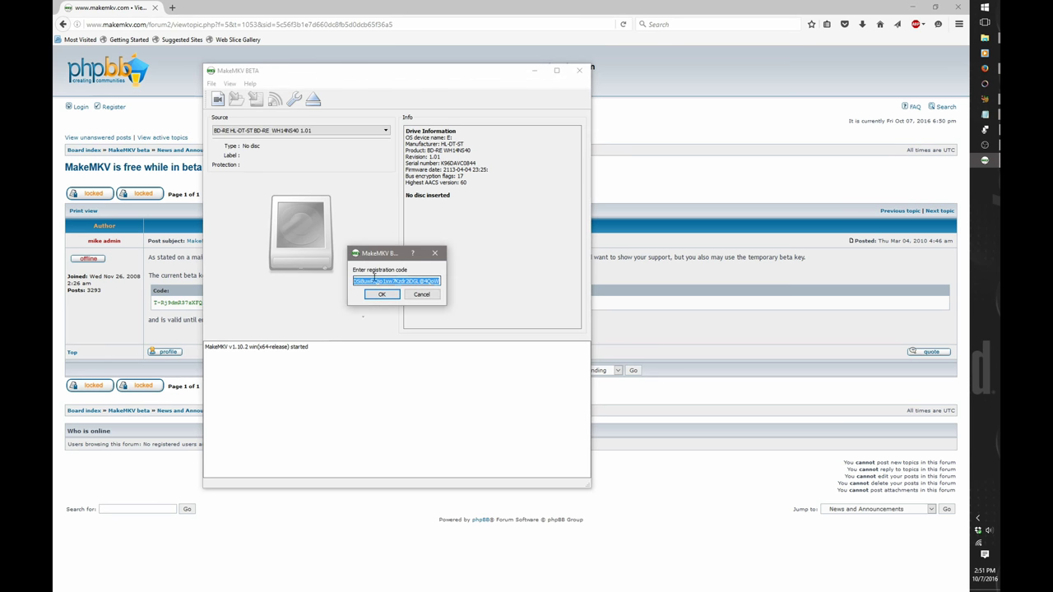
{"action": "left_click", "coordinate": [419, 295]}
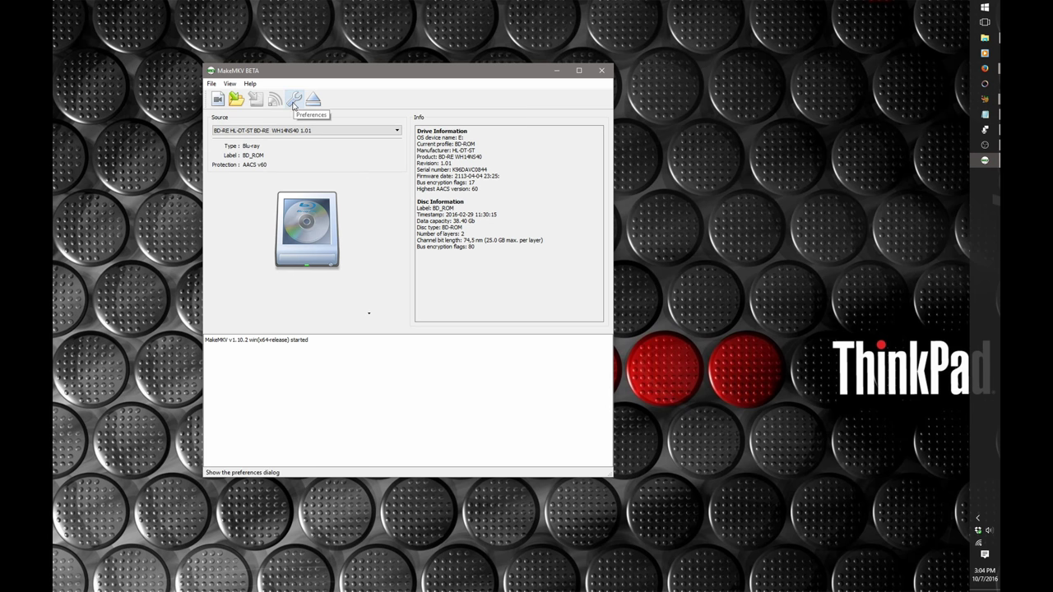
{"action": "left_click", "coordinate": [294, 101]}
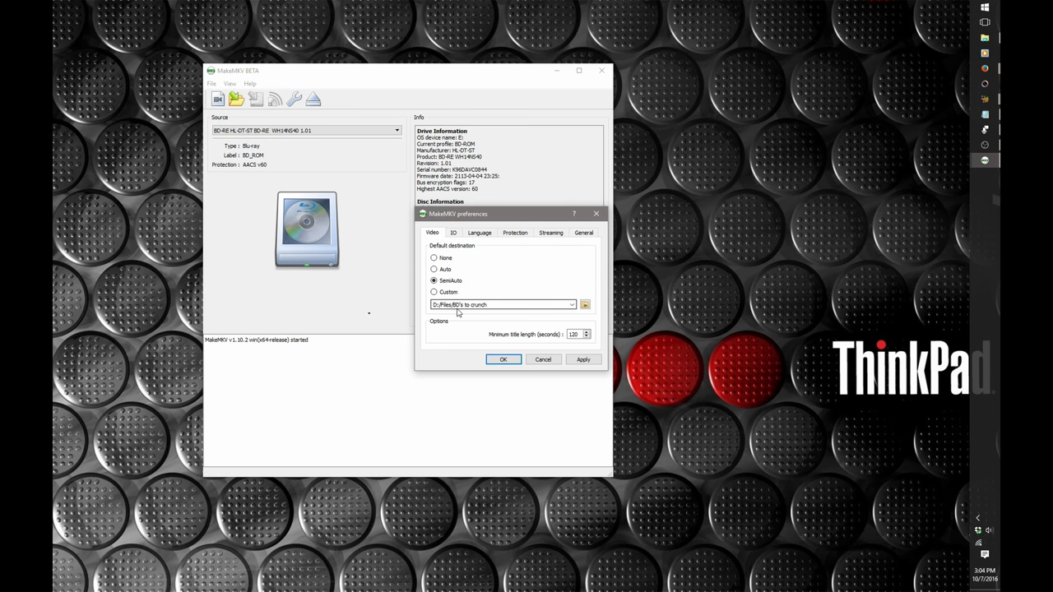
{"action": "left_click", "coordinate": [577, 234]}
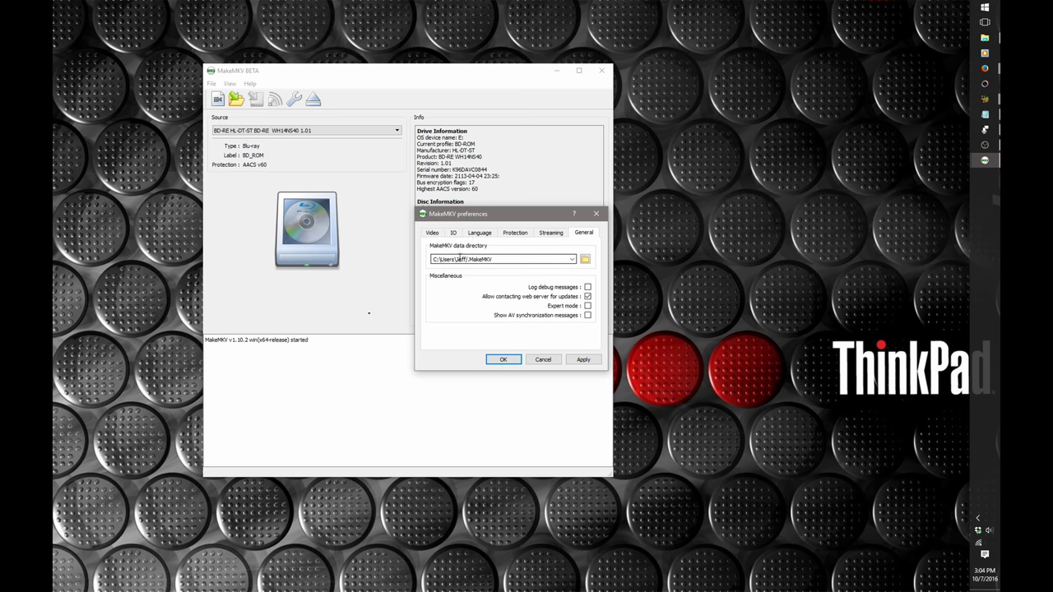
{"action": "left_click", "coordinate": [434, 235]}
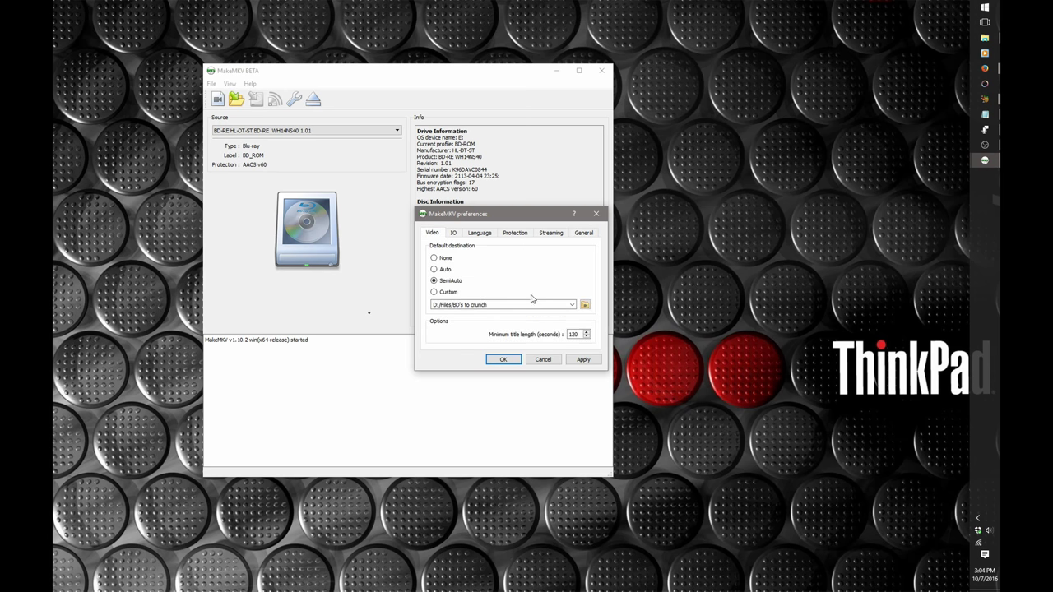
{"action": "left_click", "coordinate": [541, 360]}
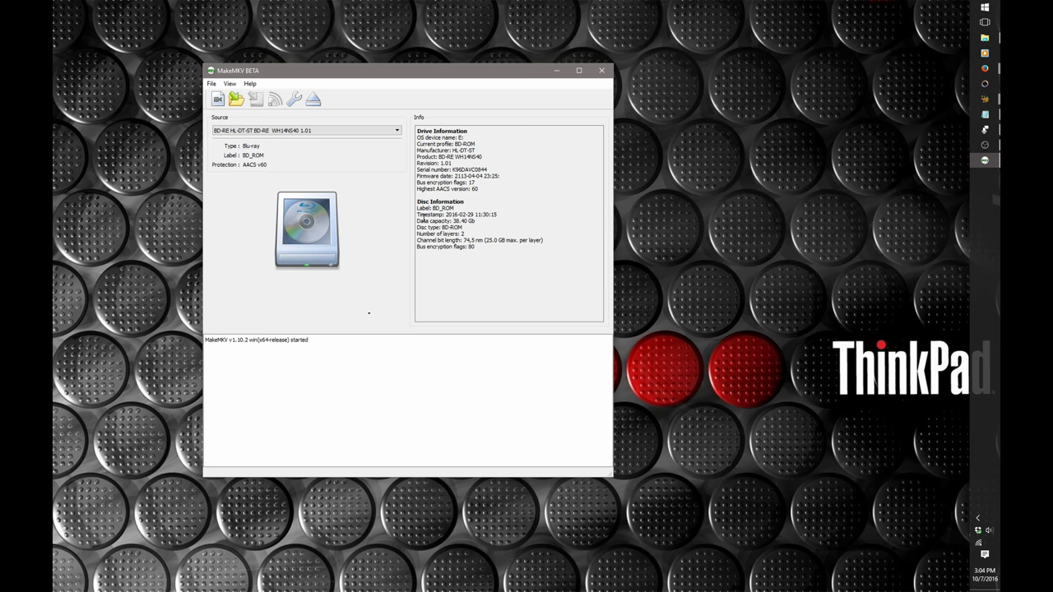
Open the BD_ROM disc in MakeMKV to list its 31-chapter, 38.3 GB title
{"action": "left_click", "coordinate": [301, 237]}
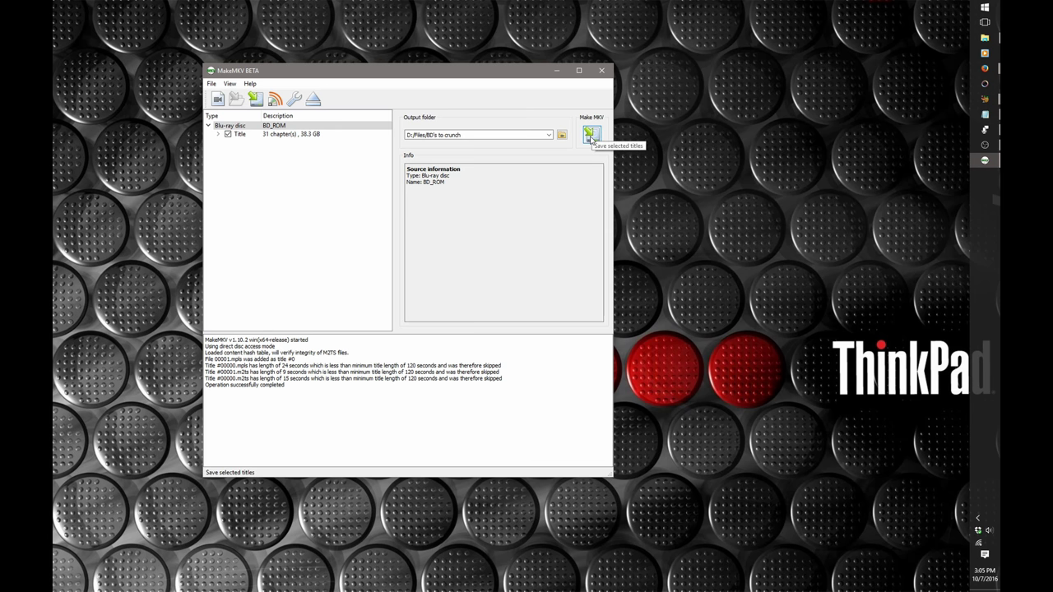
Rip the title to title00.mkv in the BD's to crunch folder and acknowledge completion
{"action": "left_click", "coordinate": [590, 137]}
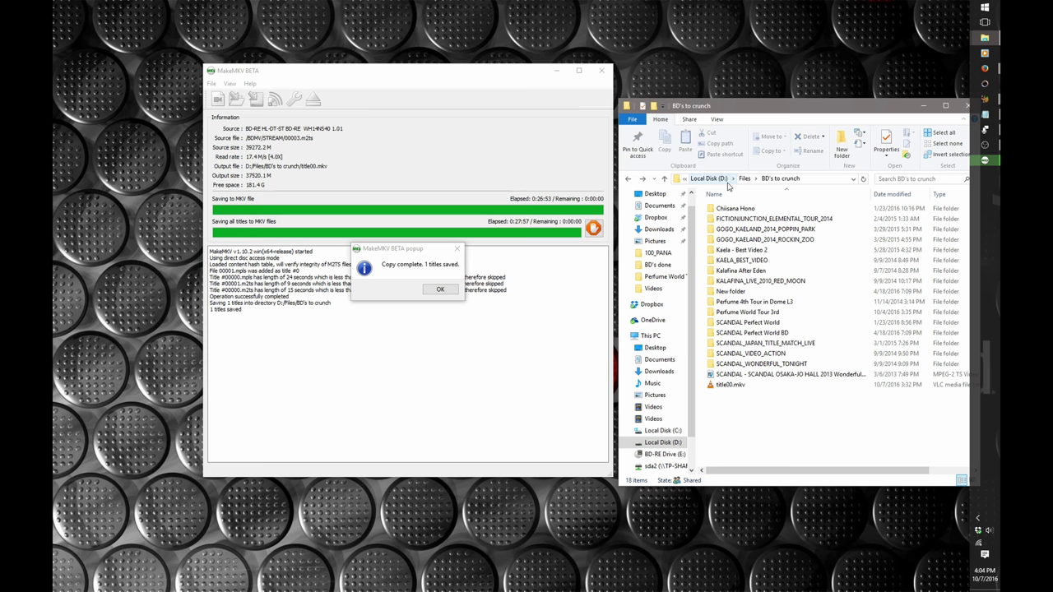
{"action": "left_click", "coordinate": [441, 291]}
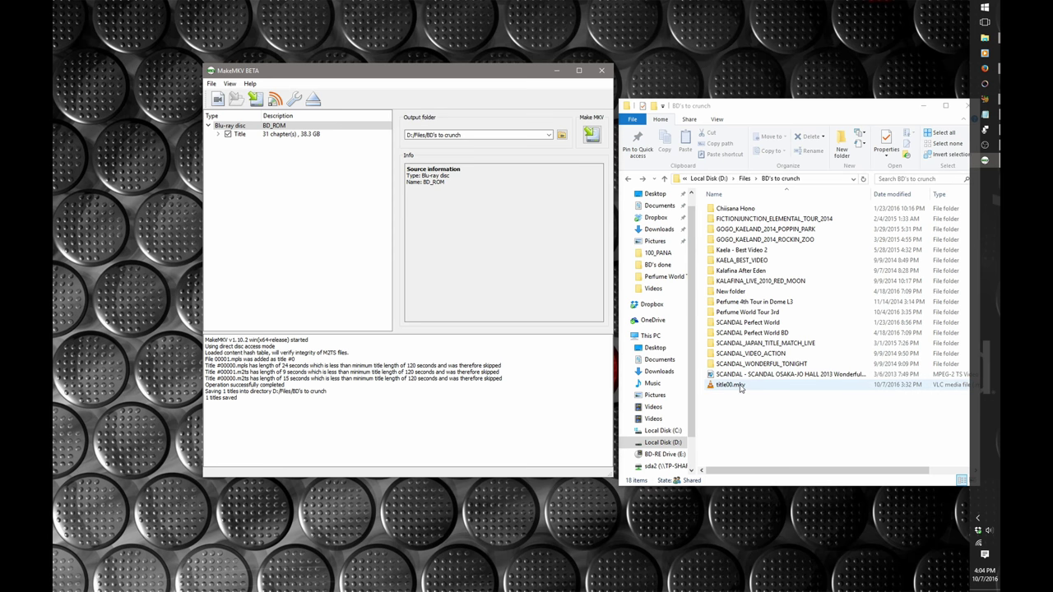
Rename the ripped title00.mkv in File Explorer to Scandal_Perfect_World
{"action": "right_click", "coordinate": [746, 387]}
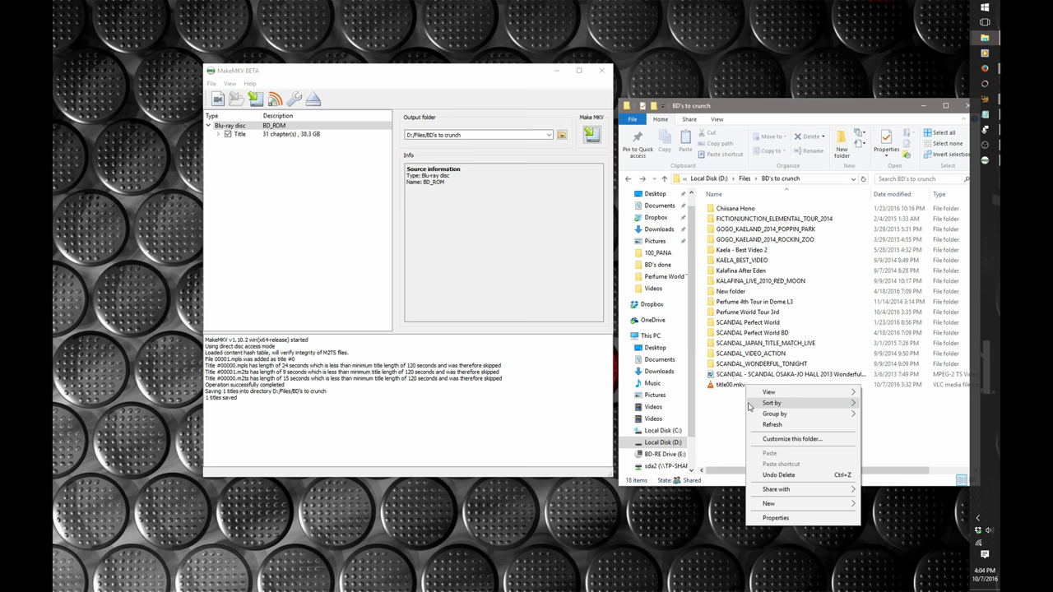
{"action": "left_click", "coordinate": [740, 431]}
{"action": "right_click", "coordinate": [728, 385]}
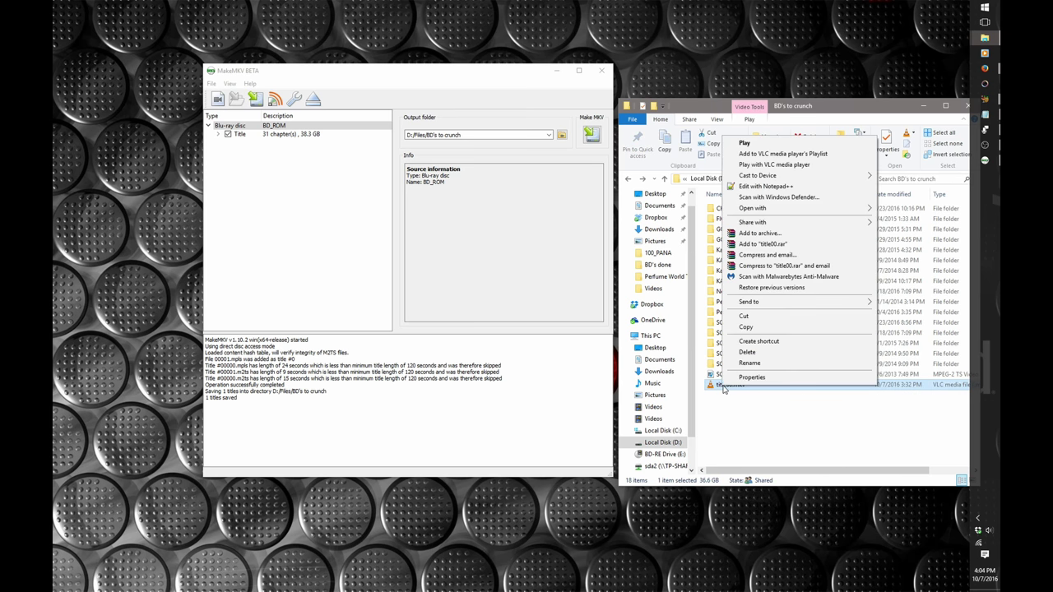
{"action": "left_click", "coordinate": [749, 363]}
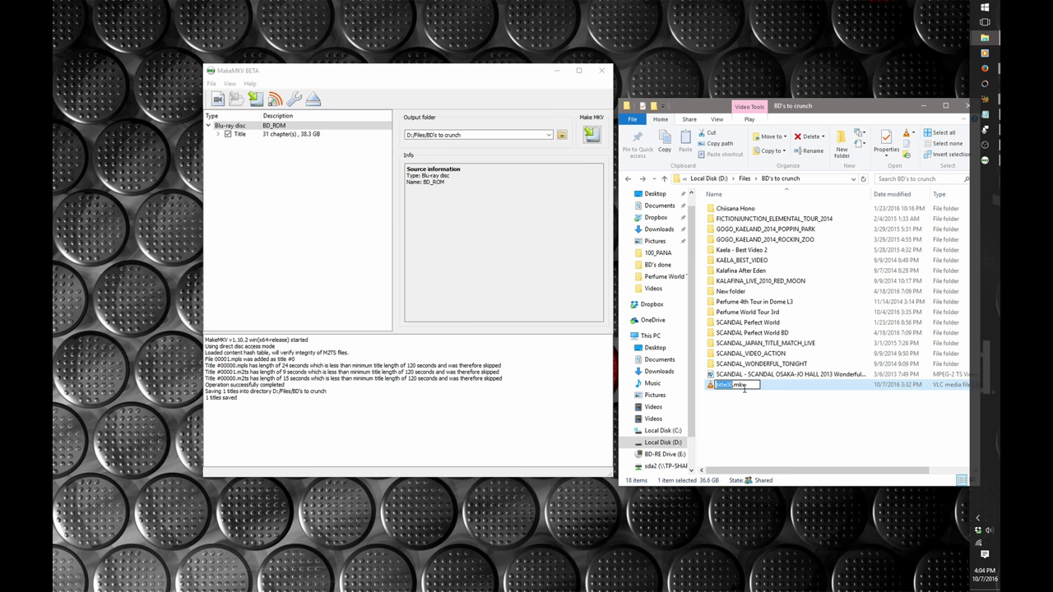
{"action": "type", "text": "Scandal_Perfect_World"}
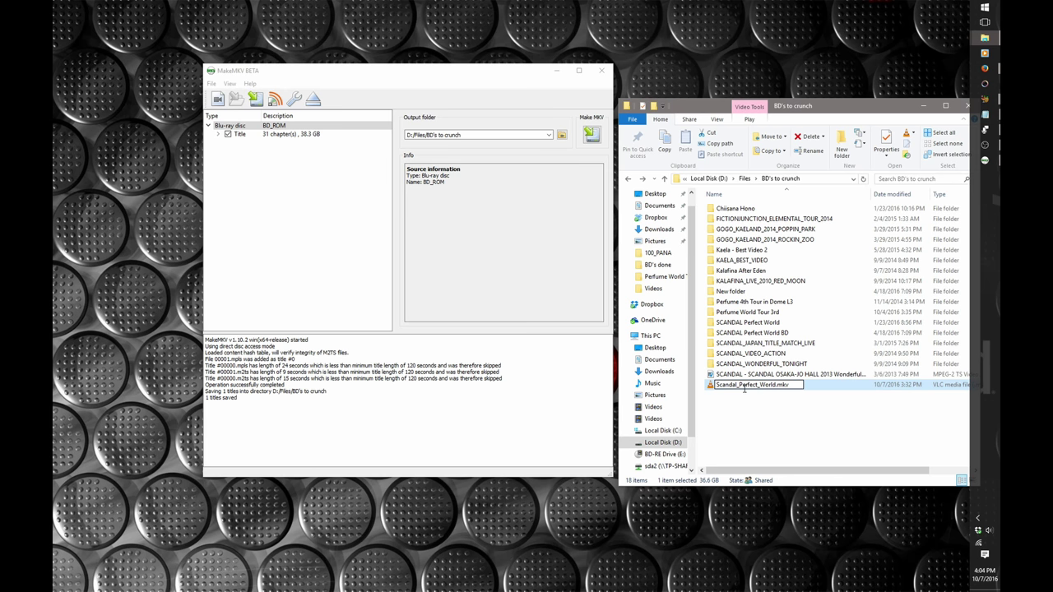
{"action": "key", "text": "Return"}
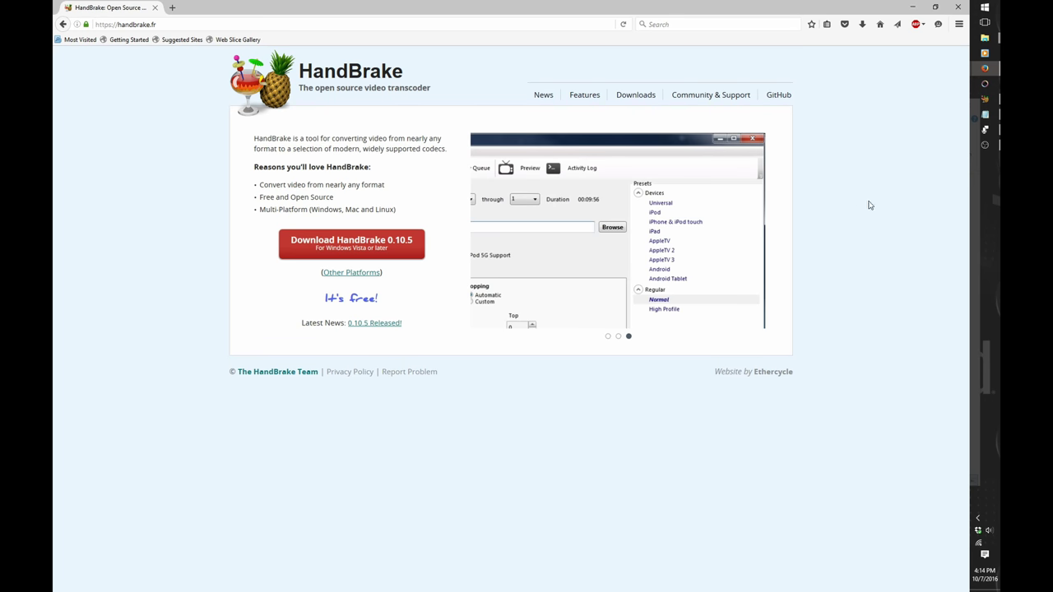
Switch to HandBrake, showing source Scandal_Perfect_World with MP4 output to BD's done
{"action": "left_click", "coordinate": [984, 98]}
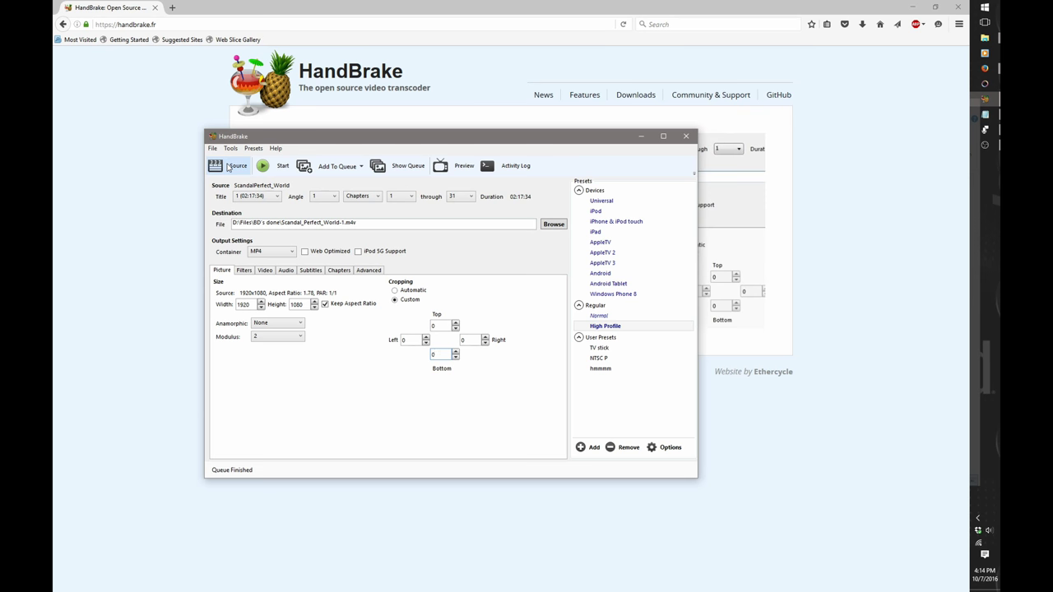
Load Scandal_Perfect_World.mkv as HandBrake's source file via Source > File
{"action": "left_click", "coordinate": [228, 167]}
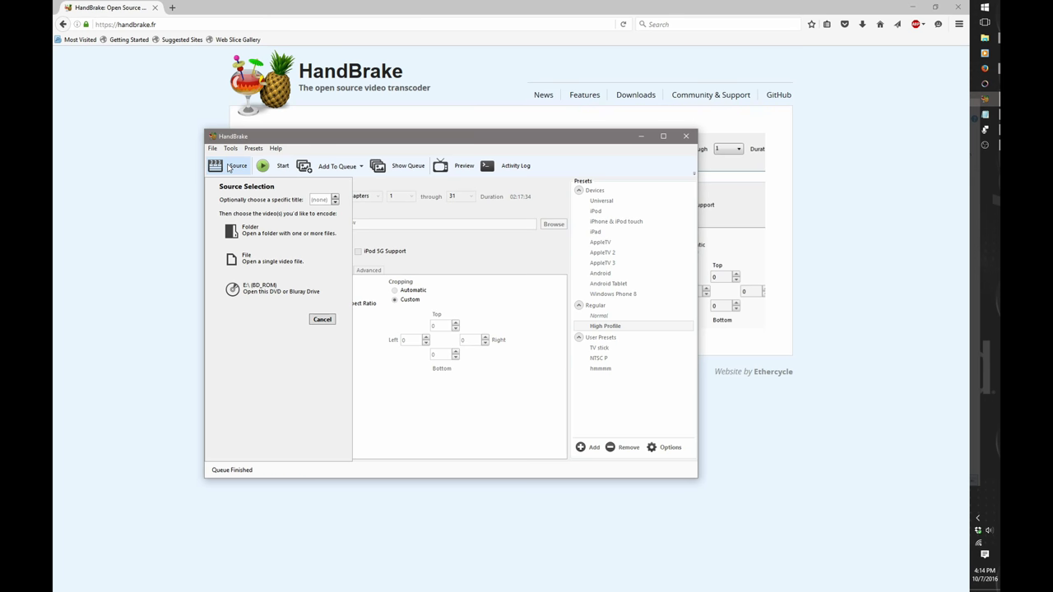
{"action": "left_click", "coordinate": [255, 262]}
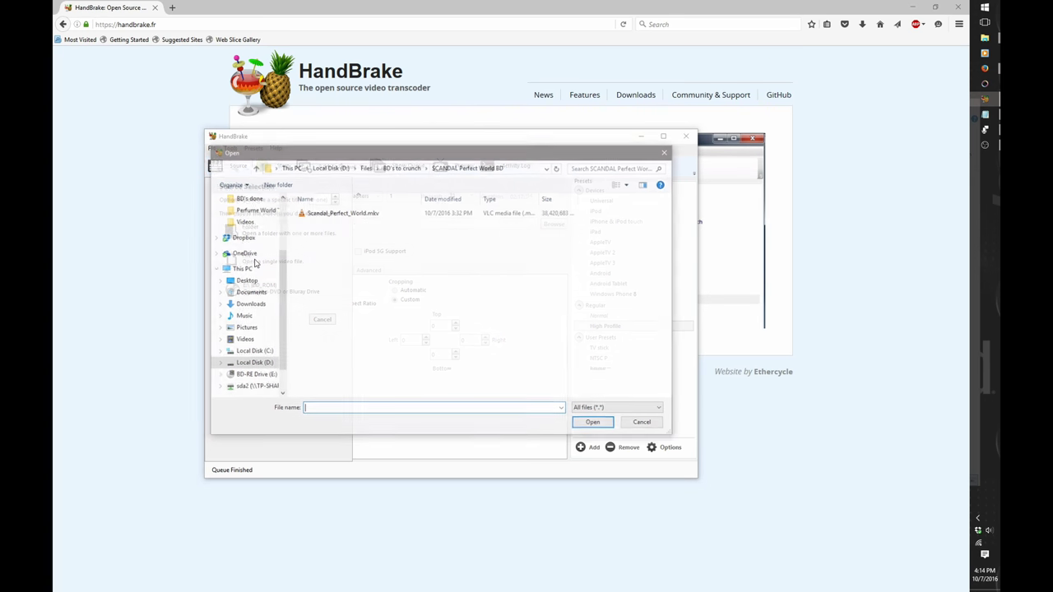
{"action": "double_click", "coordinate": [329, 213]}
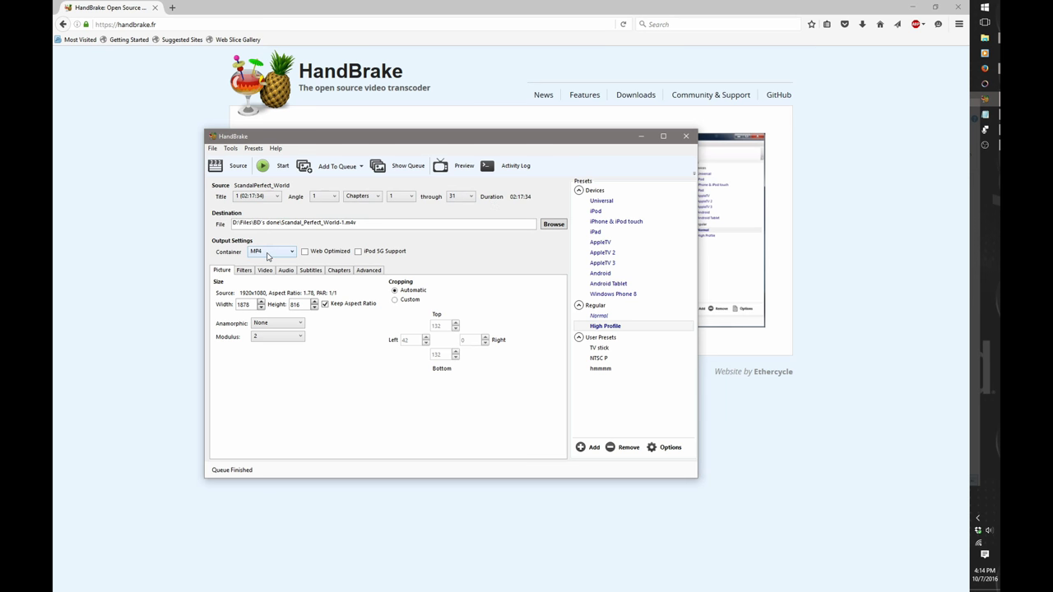
{"action": "left_click", "coordinate": [267, 256]}
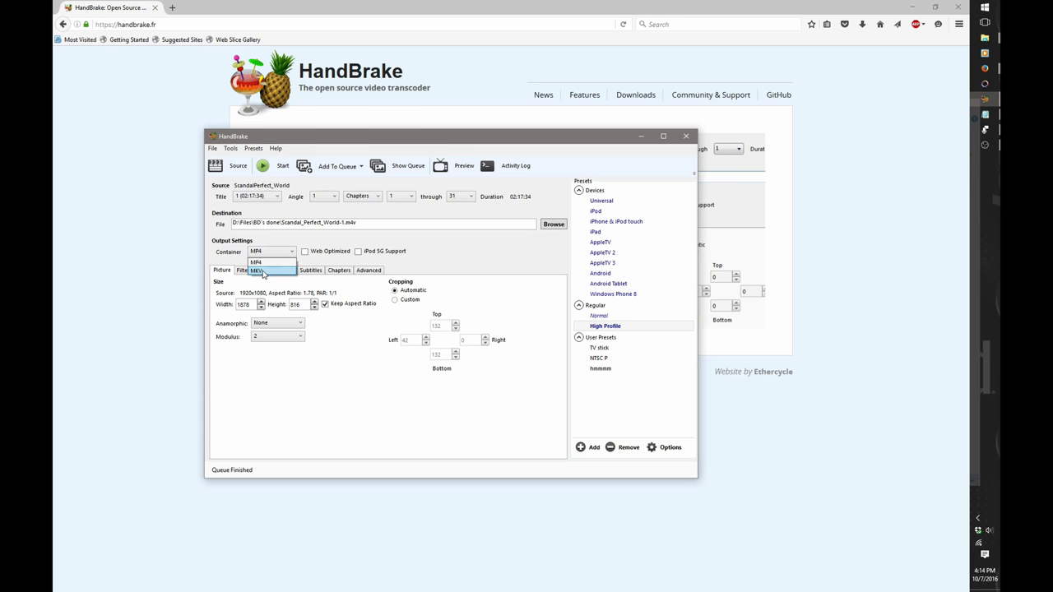
{"action": "left_click", "coordinate": [321, 243]}
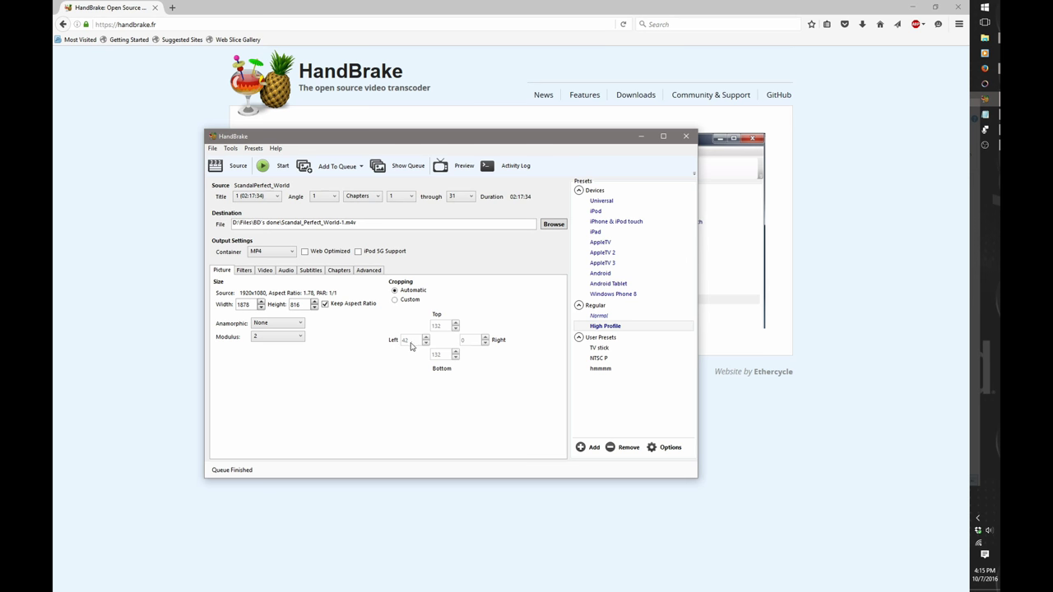
Switch HandBrake cropping to Custom and set the left crop to 0
{"action": "left_click", "coordinate": [395, 302]}
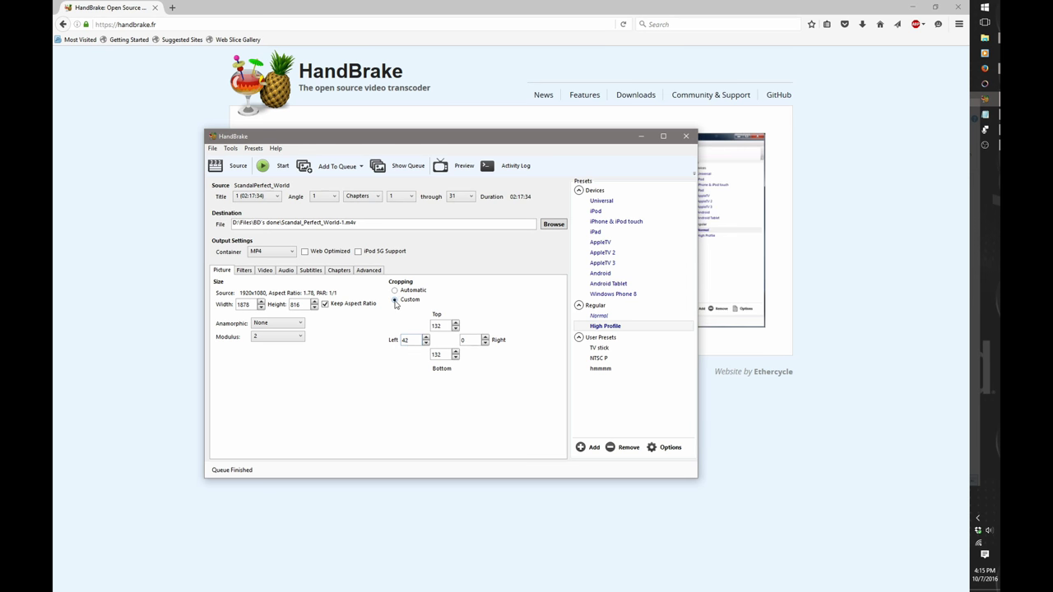
{"action": "left_click_drag", "start_coordinate": [408, 341], "coordinate": [393, 342]}
{"action": "type", "text": "0"}
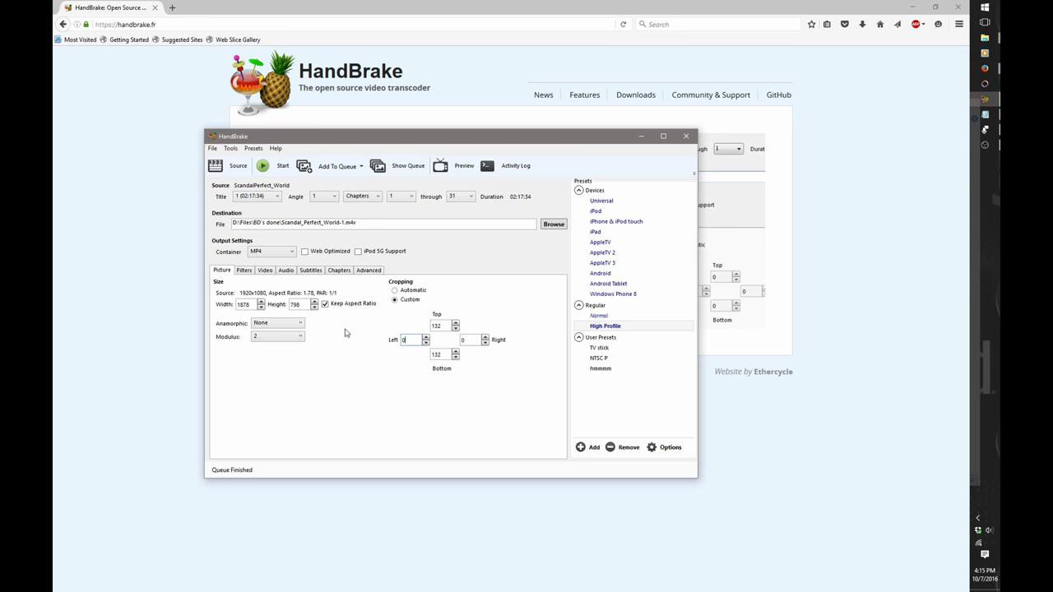
{"action": "double_click", "coordinate": [445, 326]}
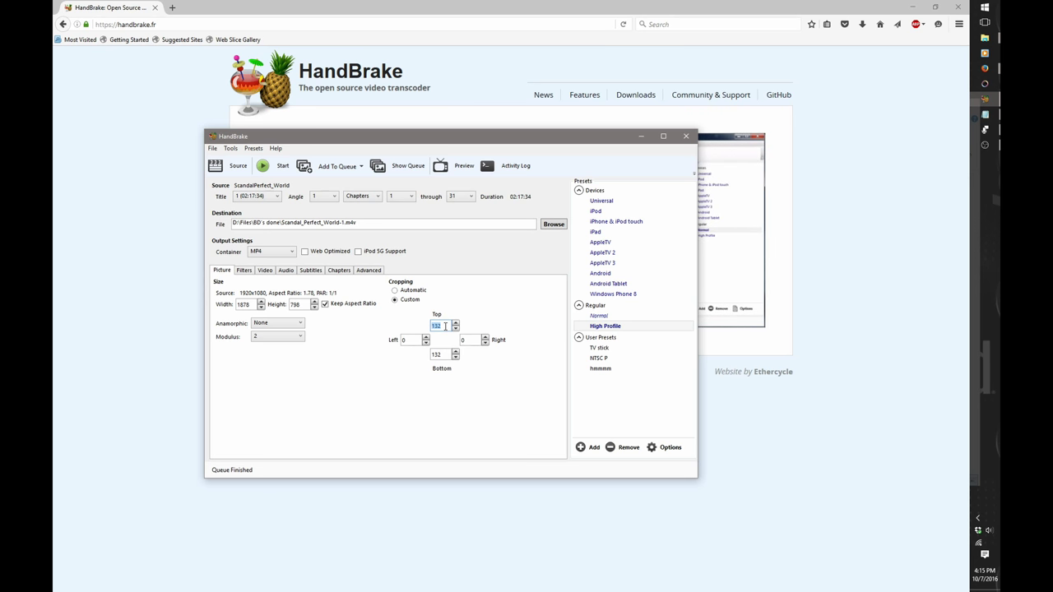
{"action": "left_click", "coordinate": [445, 326]}
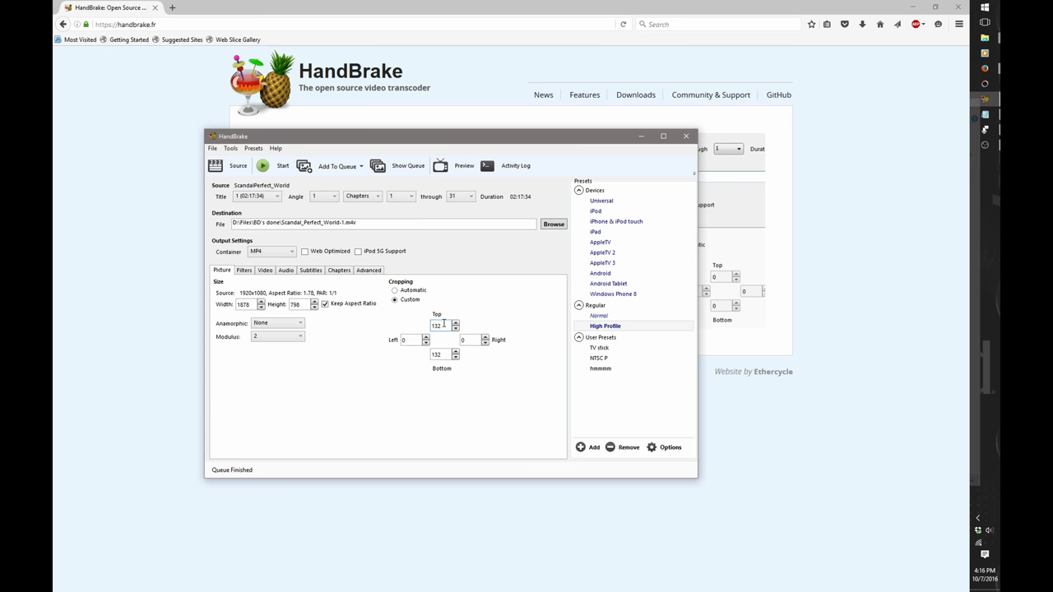
{"action": "left_click", "coordinate": [443, 325]}
Set top and bottom crop to 0 and width to 1920, giving 1920×1080 output
{"action": "left_click_drag", "start_coordinate": [443, 325], "coordinate": [422, 328]}
{"action": "type", "text": "0"}
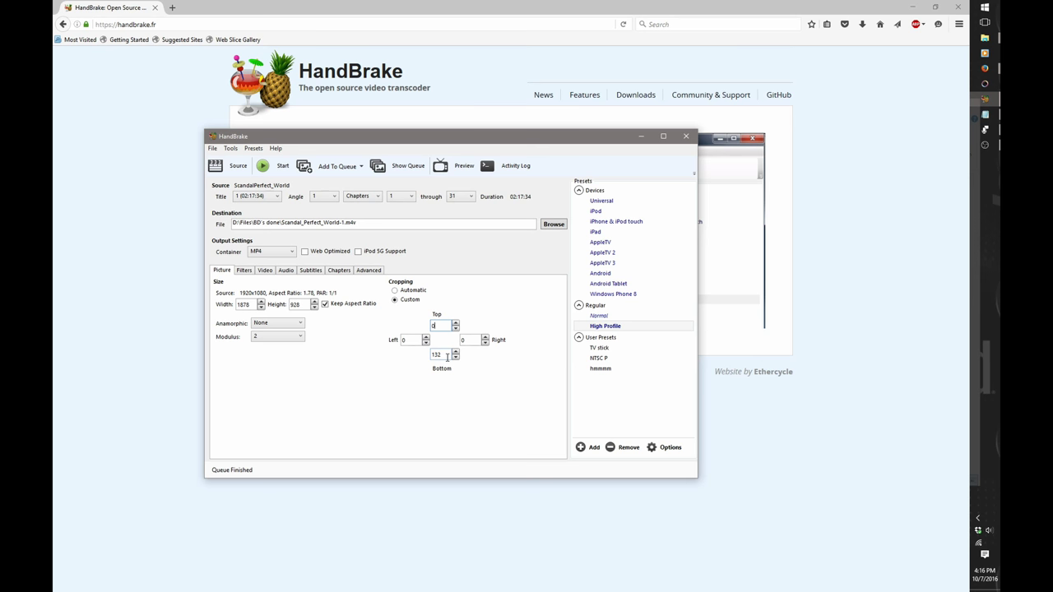
{"action": "key", "text": "Tab"}
{"action": "type", "text": "0"}
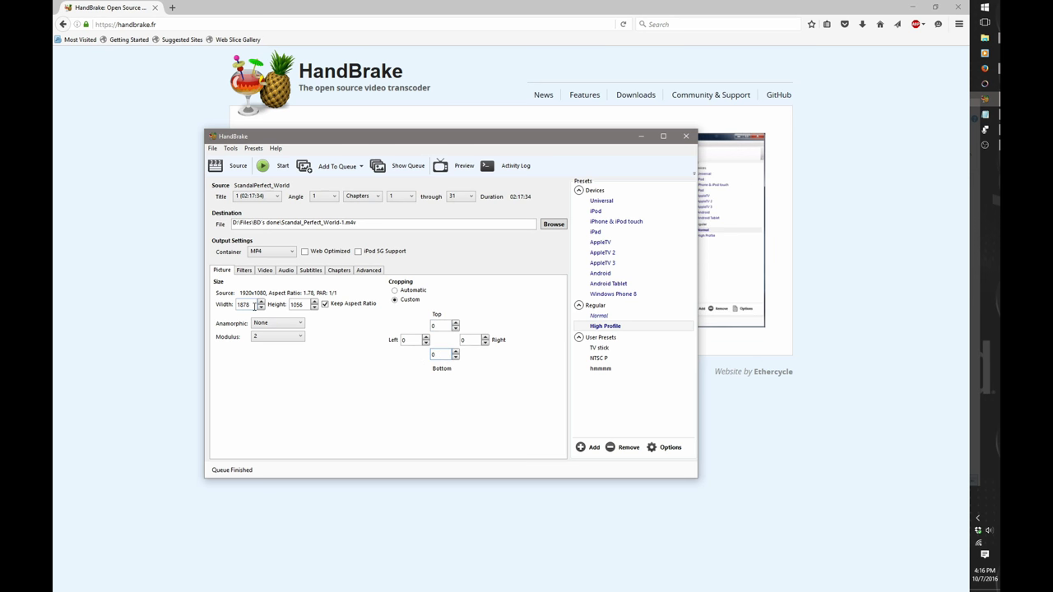
{"action": "left_click_drag", "start_coordinate": [255, 304], "coordinate": [175, 303]}
{"action": "type", "text": "1920"}
Leave anamorphic set to None and bring up the Filters settings
{"action": "left_click", "coordinate": [279, 327]}
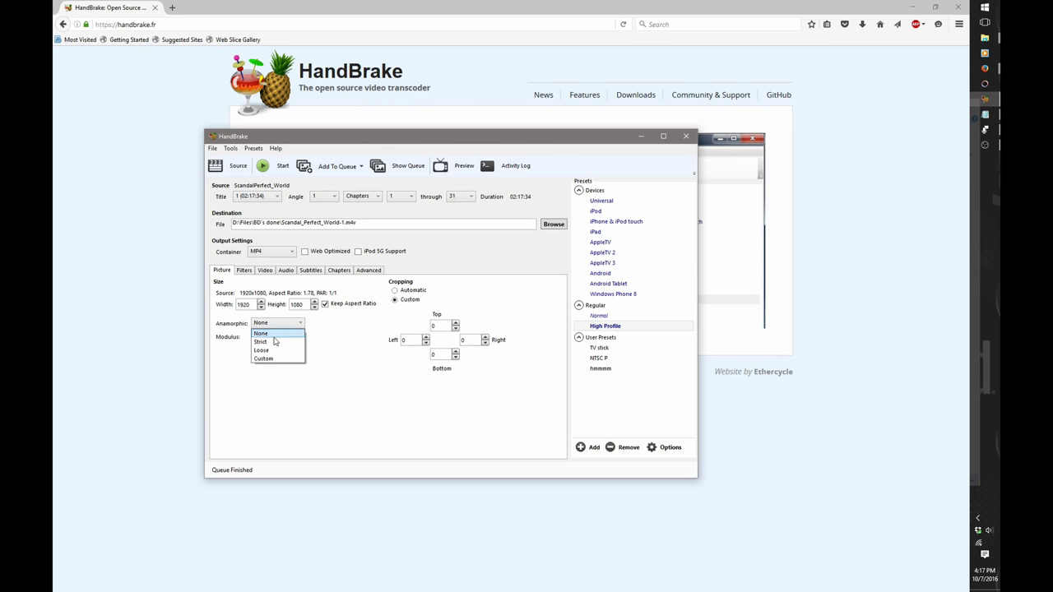
{"action": "left_click", "coordinate": [331, 329]}
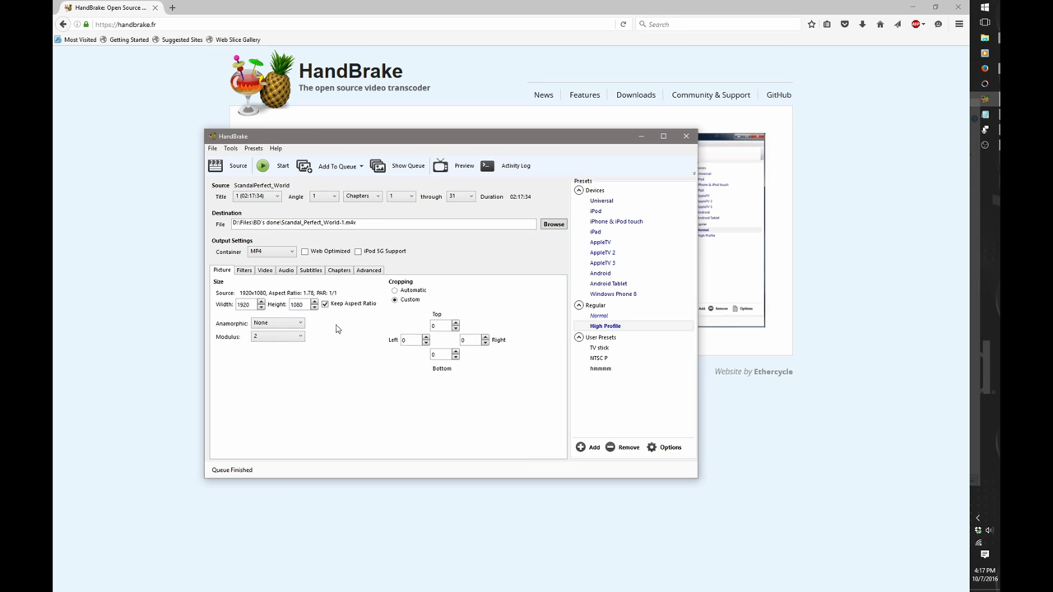
{"action": "left_click", "coordinate": [243, 271]}
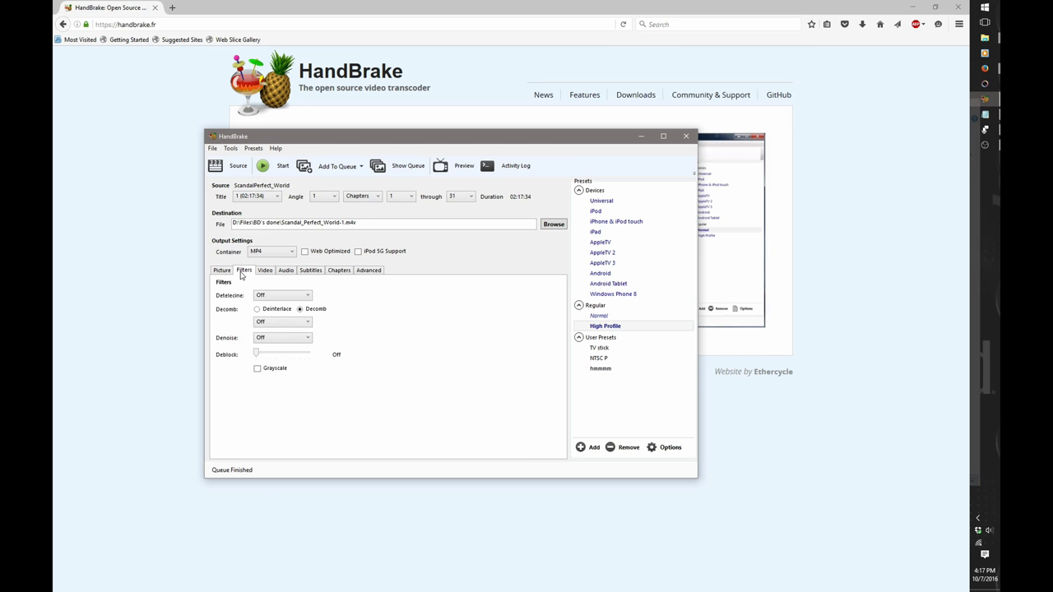
Choose the Default preset for the Decomb filter
{"action": "left_click", "coordinate": [300, 322]}
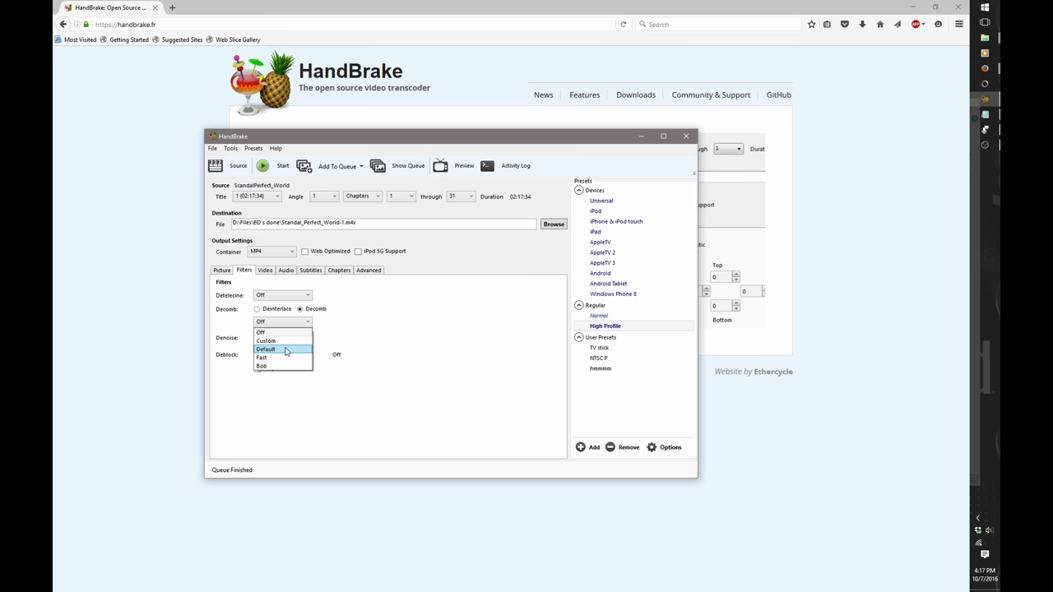
{"action": "left_click", "coordinate": [286, 351]}
{"action": "left_click", "coordinate": [300, 323]}
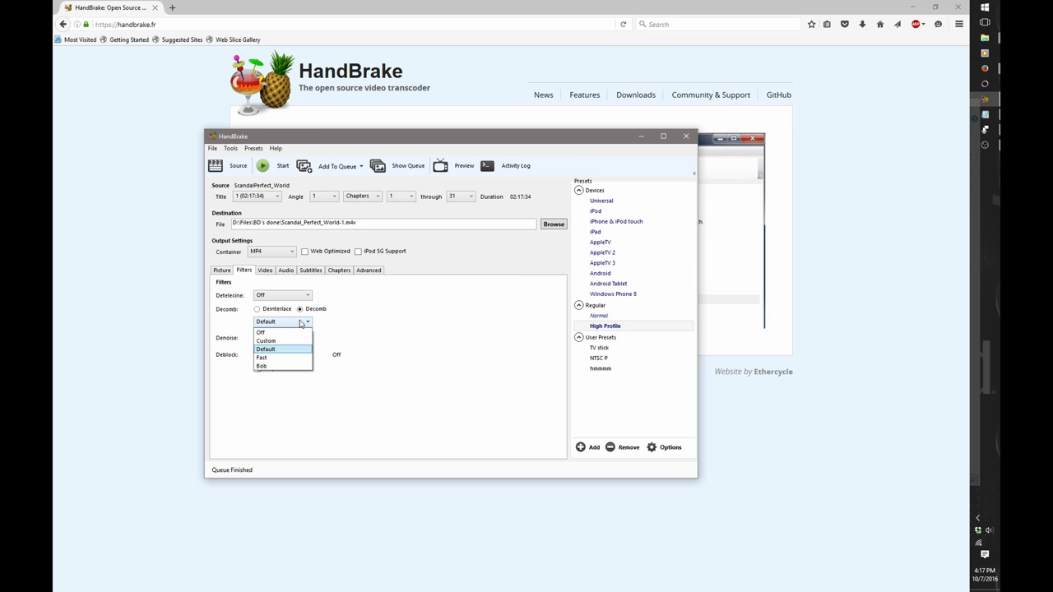
{"action": "left_click", "coordinate": [300, 322]}
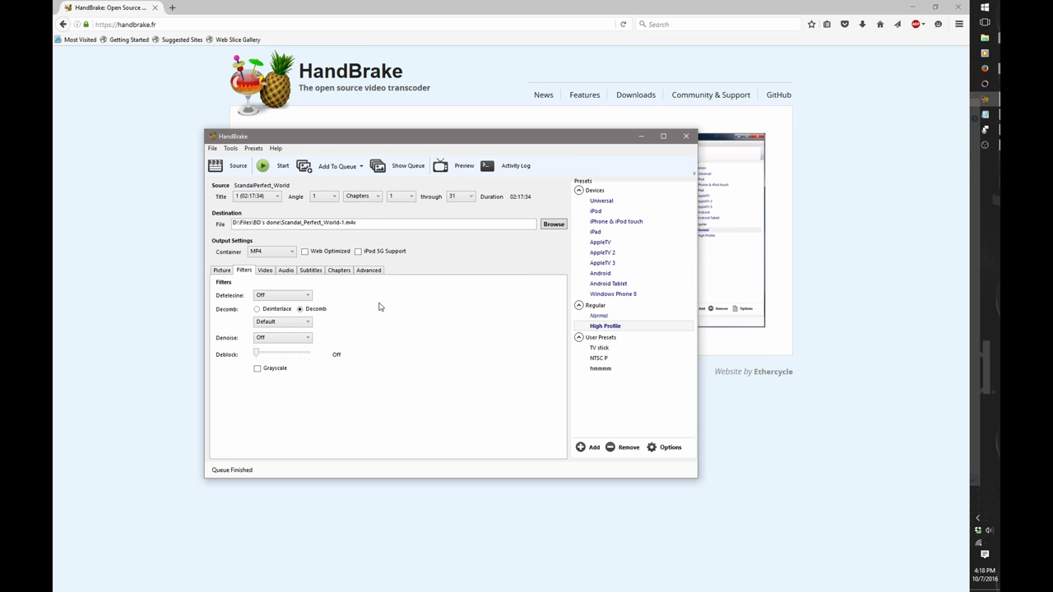
Return Decomb to Off, keep Denoise Off, and view the H.264 RF 20 video settings
{"action": "left_click", "coordinate": [258, 310]}
{"action": "left_click", "coordinate": [299, 310]}
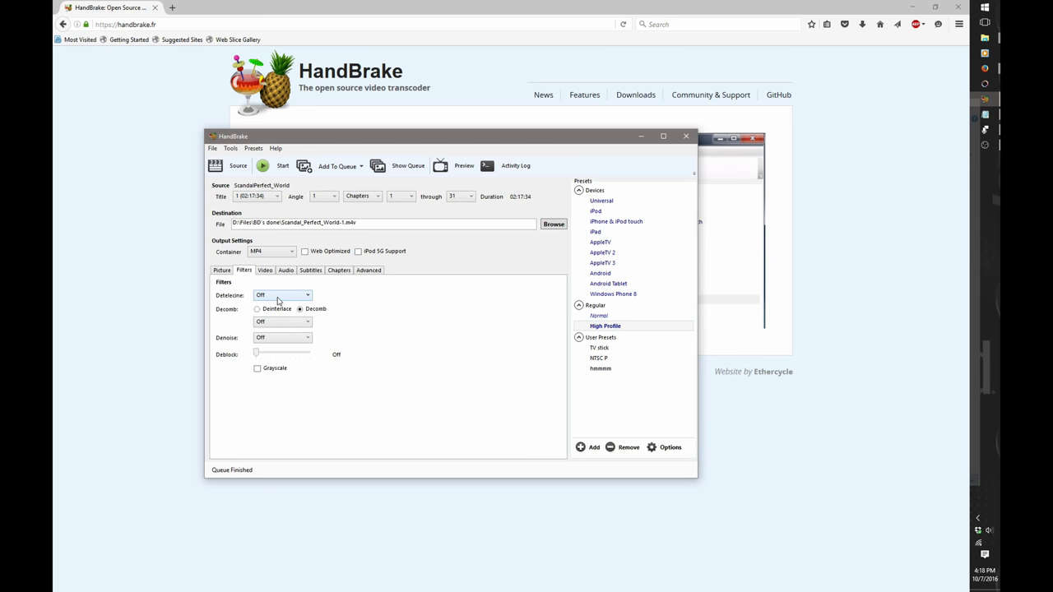
{"action": "left_click", "coordinate": [281, 339]}
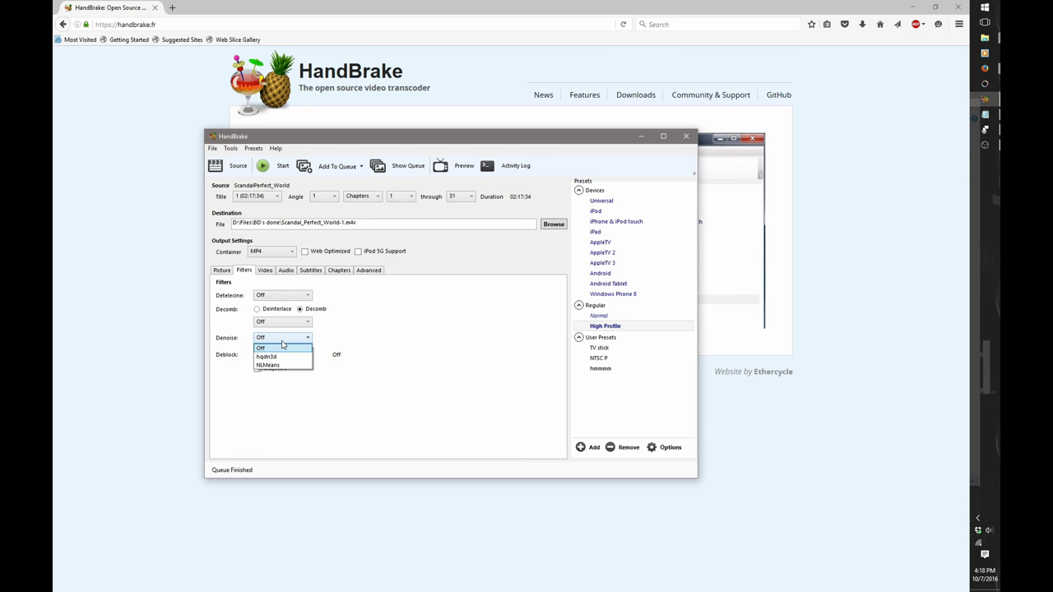
{"action": "left_click", "coordinate": [282, 344]}
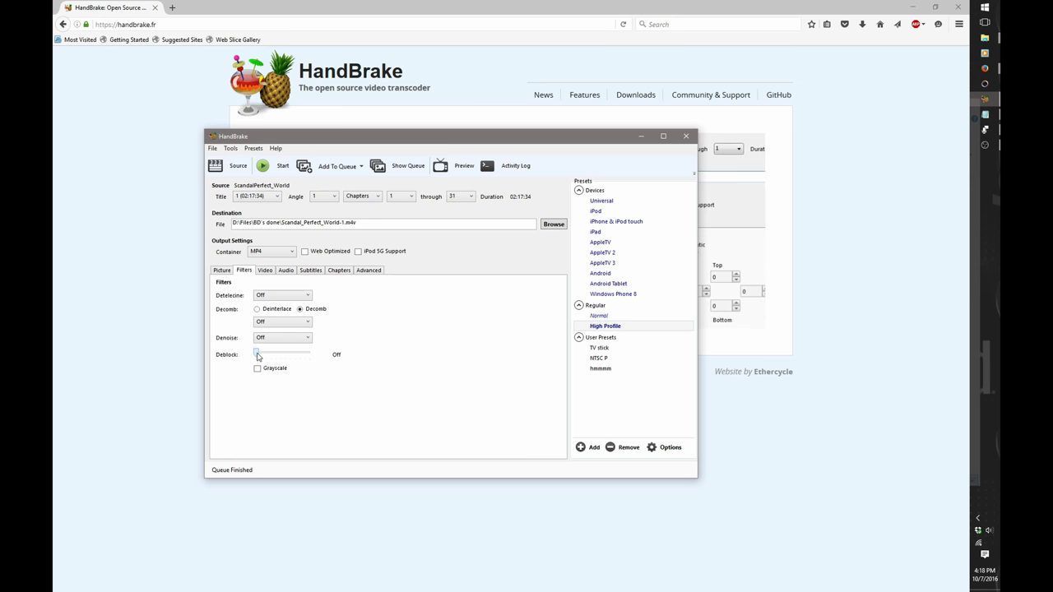
{"action": "left_click", "coordinate": [265, 271]}
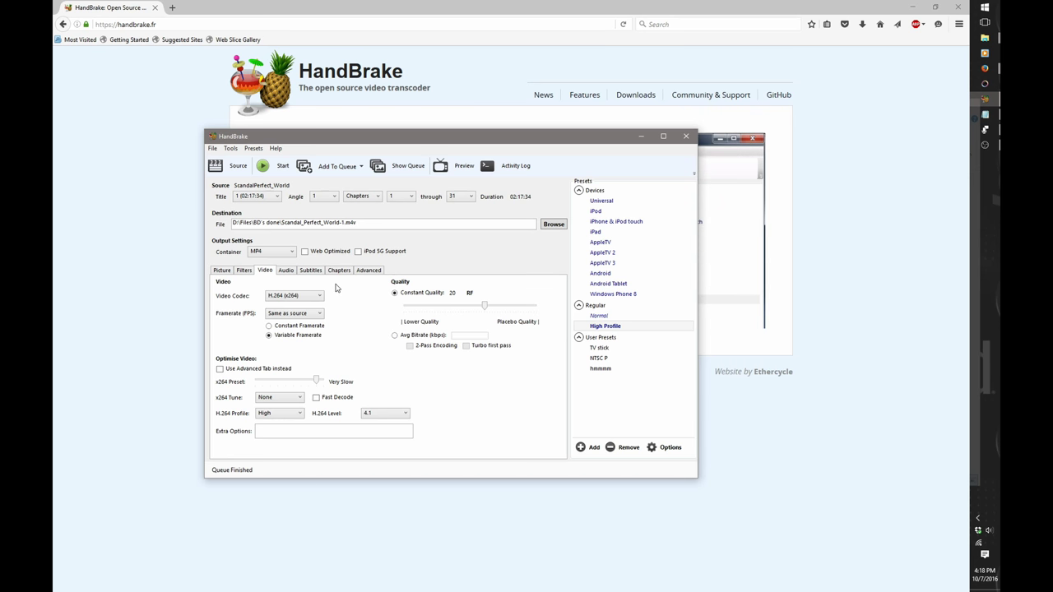
{"action": "left_click", "coordinate": [368, 273]}
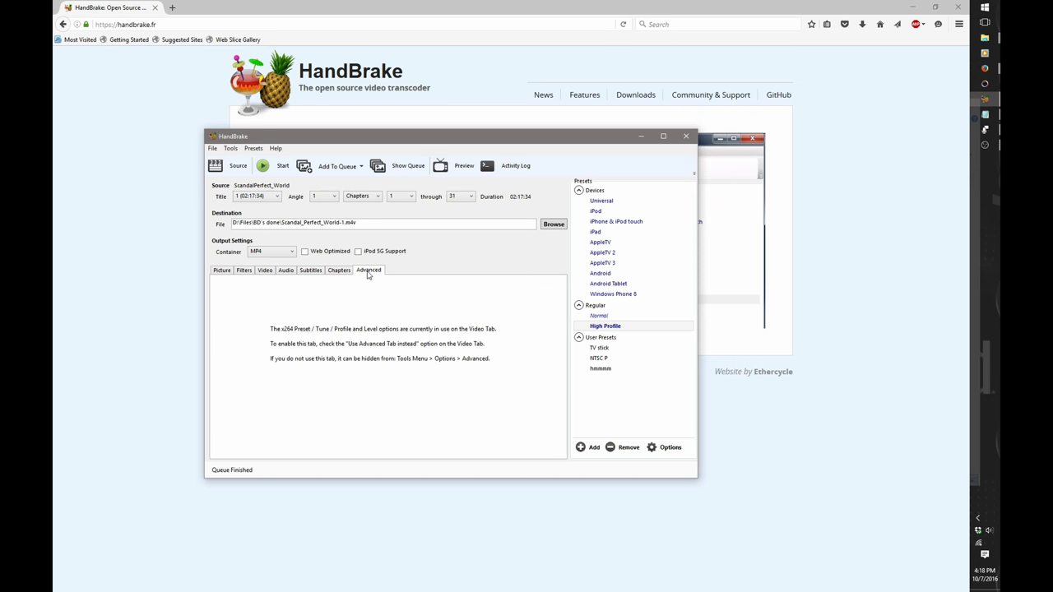
{"action": "left_click", "coordinate": [264, 272]}
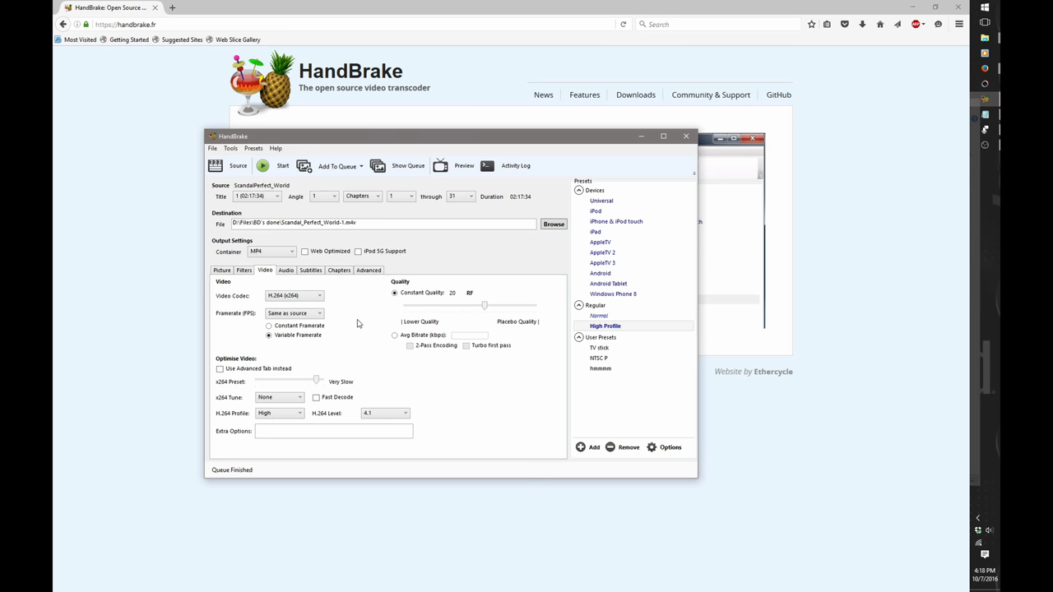
{"action": "left_click", "coordinate": [319, 296]}
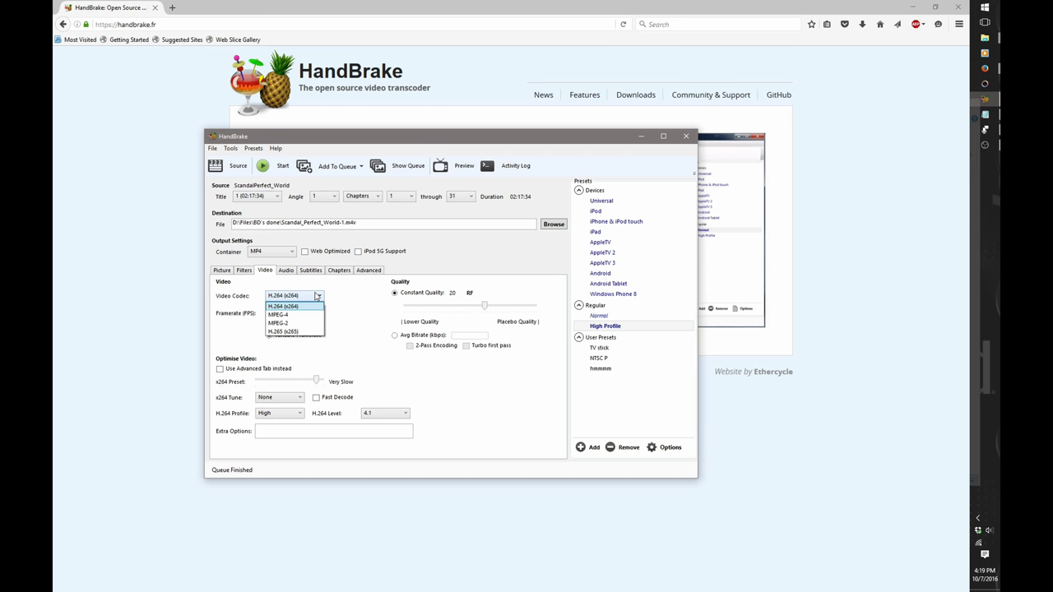
{"action": "left_click", "coordinate": [317, 297]}
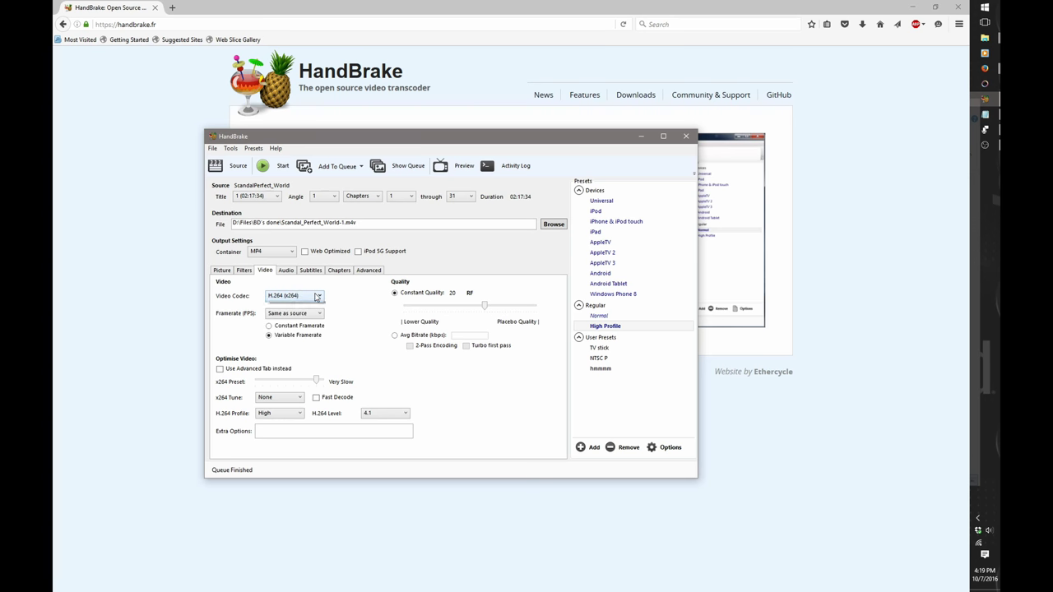
{"action": "left_click", "coordinate": [317, 296]}
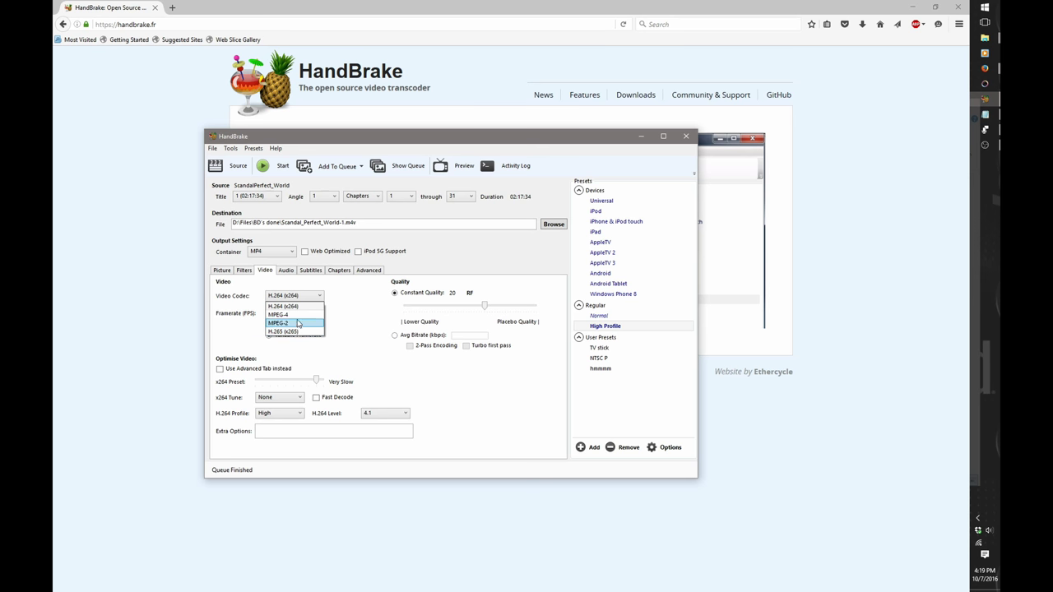
{"action": "left_click", "coordinate": [343, 309]}
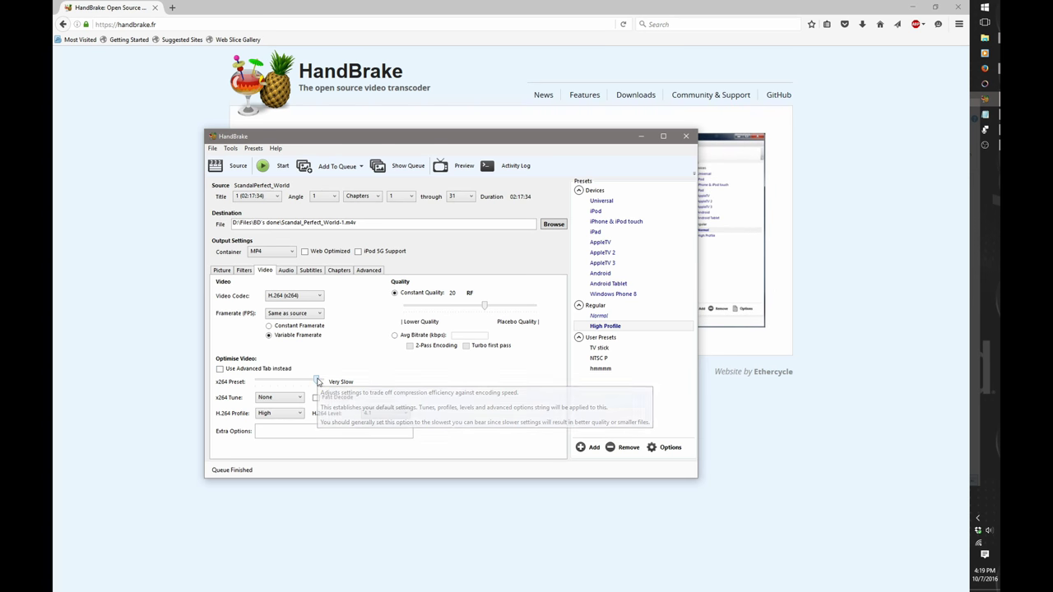
{"action": "left_click_drag", "start_coordinate": [317, 381], "coordinate": [324, 382]}
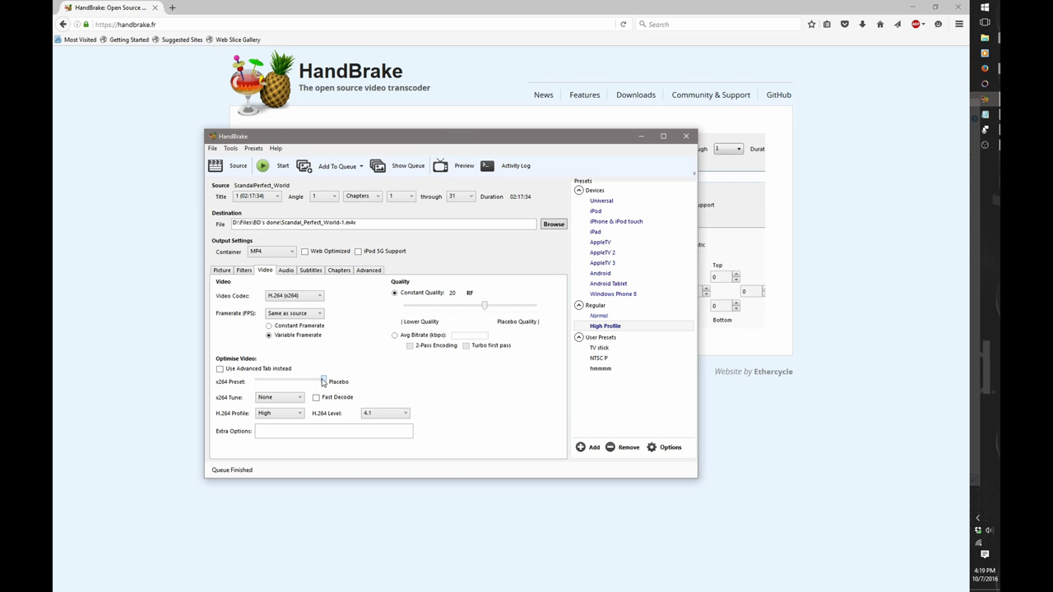
{"action": "left_click_drag", "start_coordinate": [324, 382], "coordinate": [321, 384]}
{"action": "left_click", "coordinate": [293, 400]}
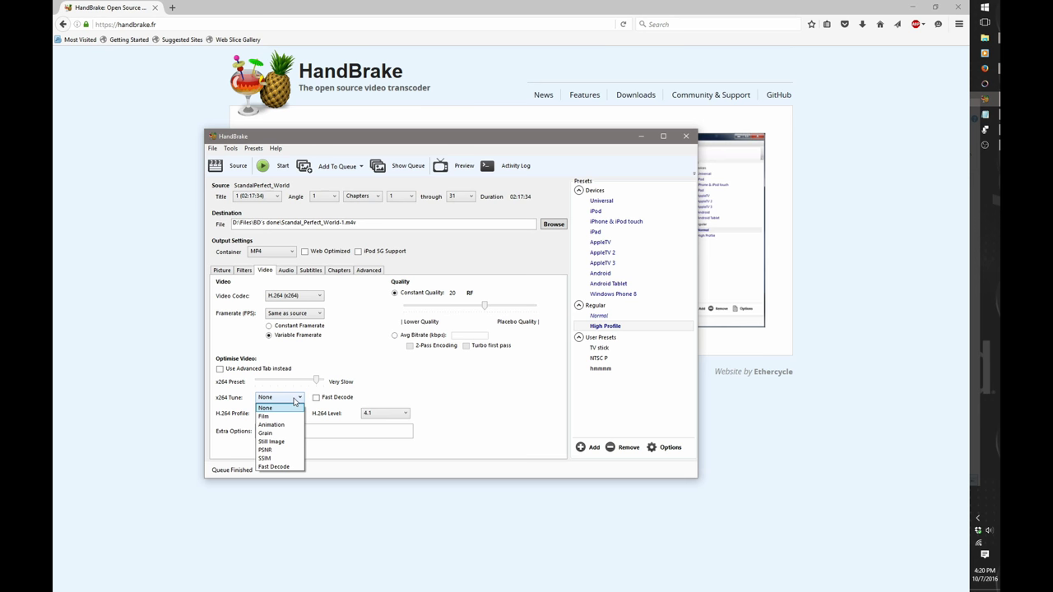
{"action": "left_click", "coordinate": [410, 393]}
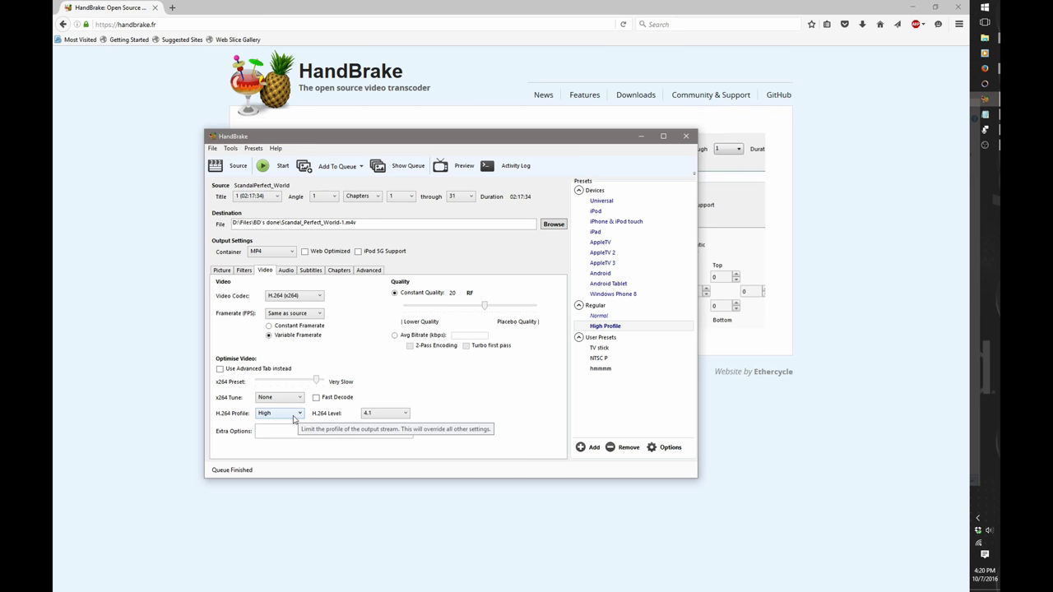
{"action": "left_click", "coordinate": [293, 419]}
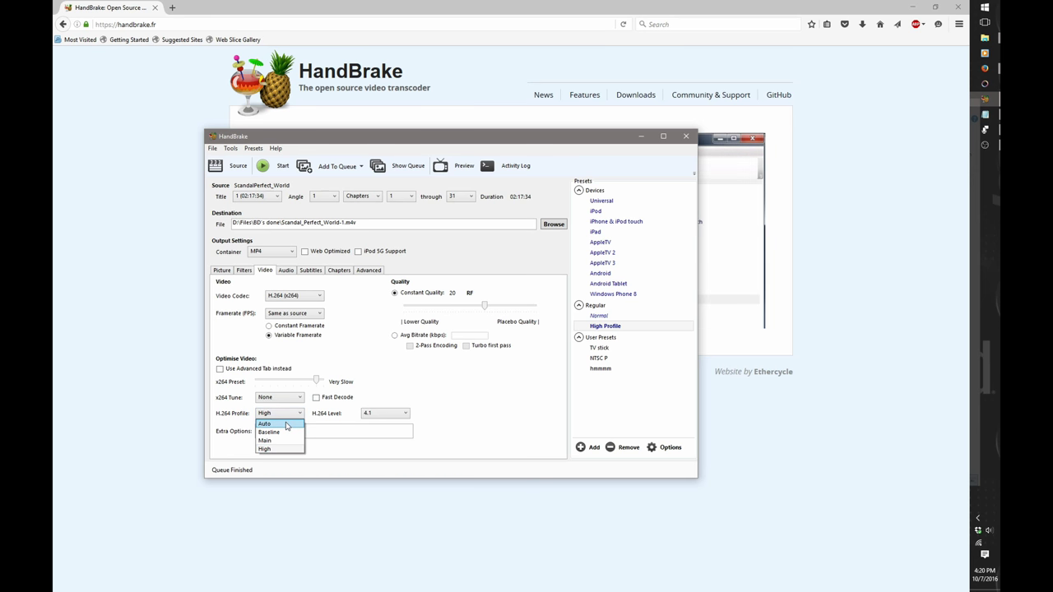
{"action": "left_click", "coordinate": [407, 393]}
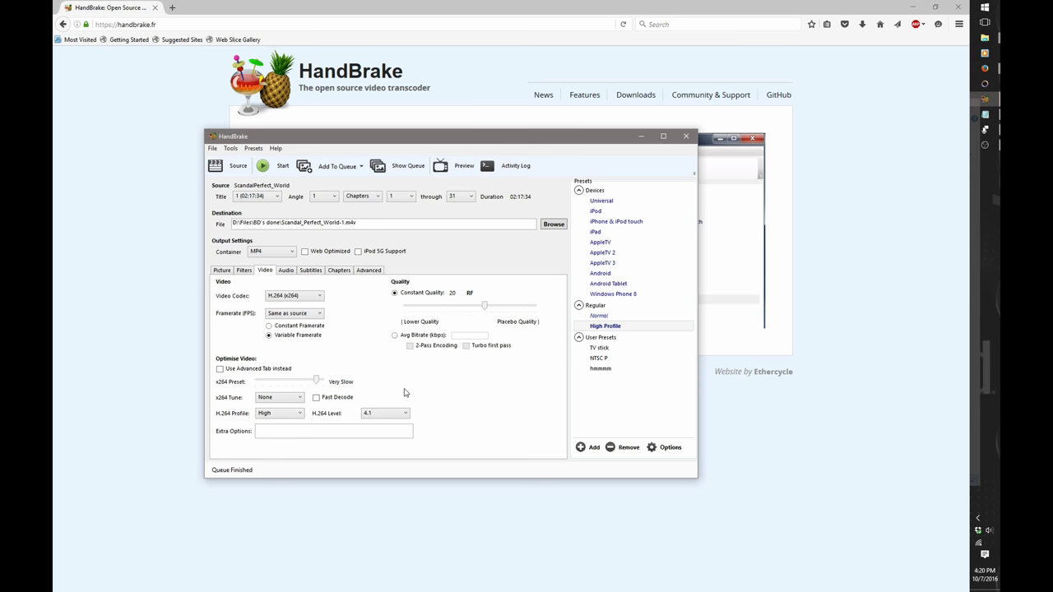
{"action": "left_click", "coordinate": [393, 418]}
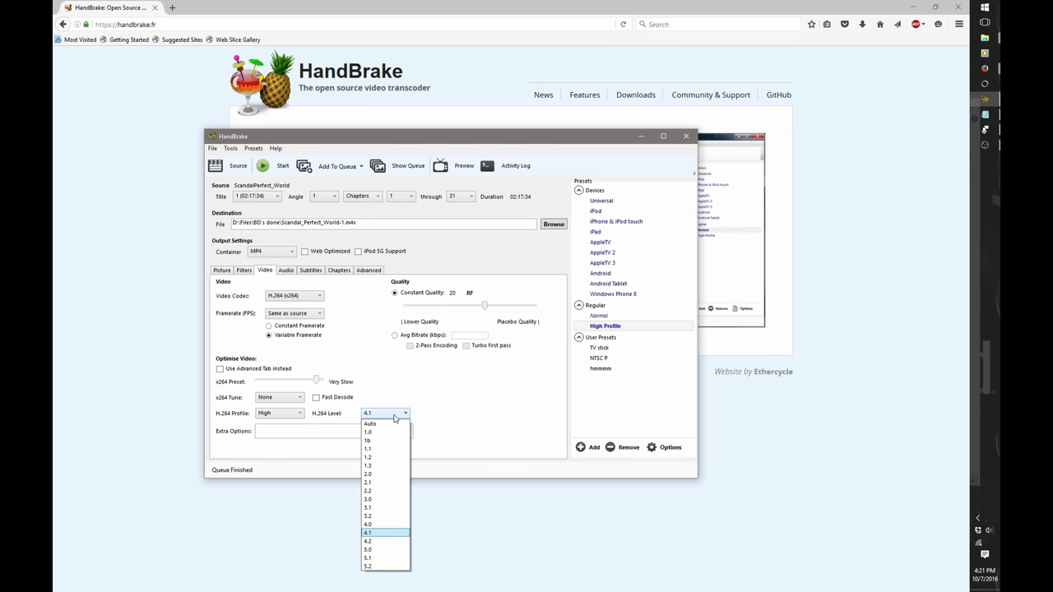
{"action": "left_click", "coordinate": [442, 411]}
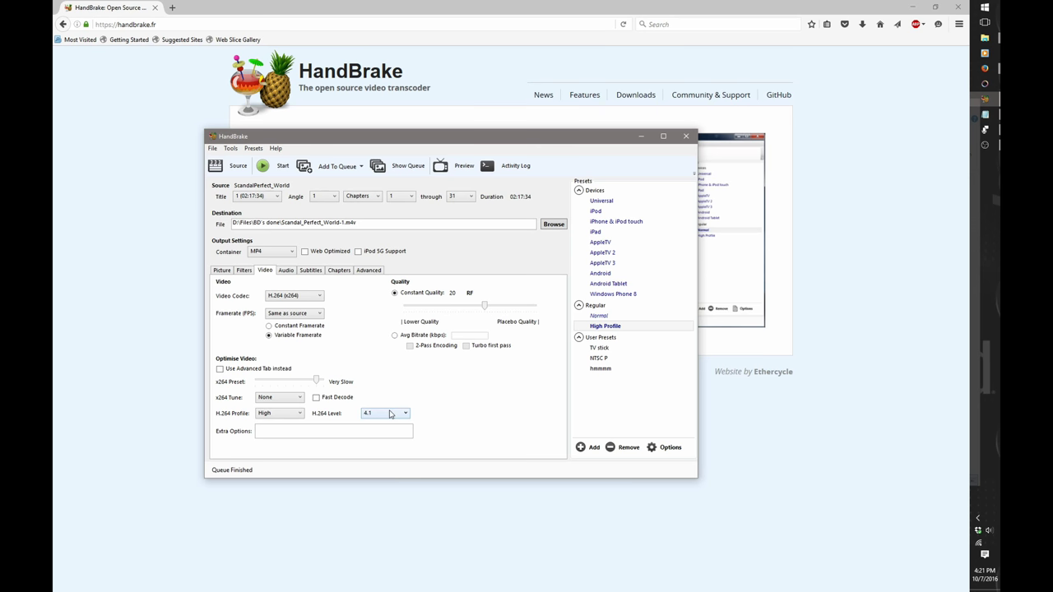
{"action": "left_click", "coordinate": [287, 416]}
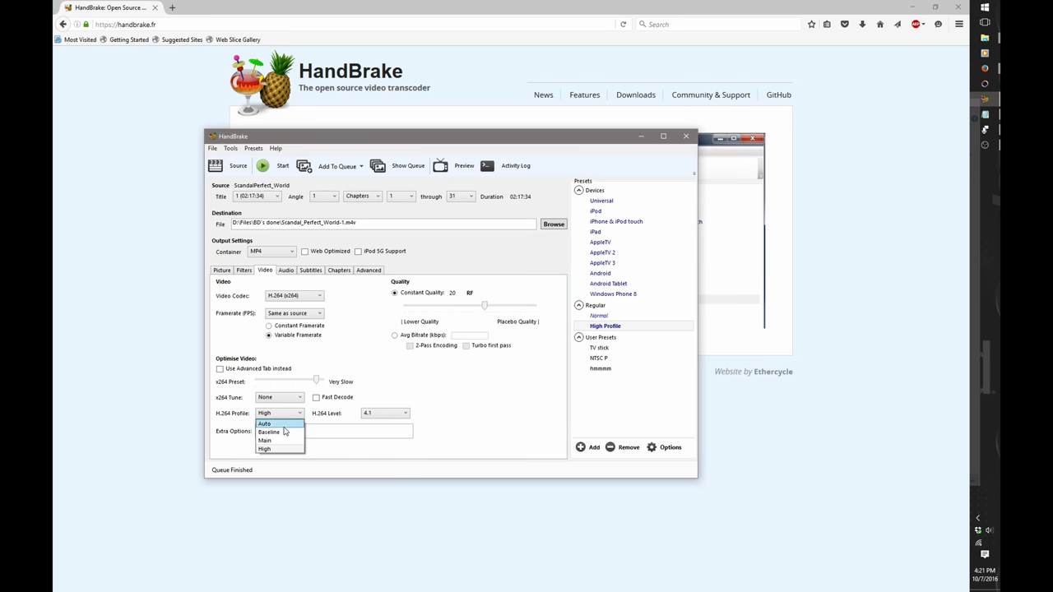
{"action": "left_click", "coordinate": [434, 396]}
{"action": "left_click", "coordinate": [392, 416]}
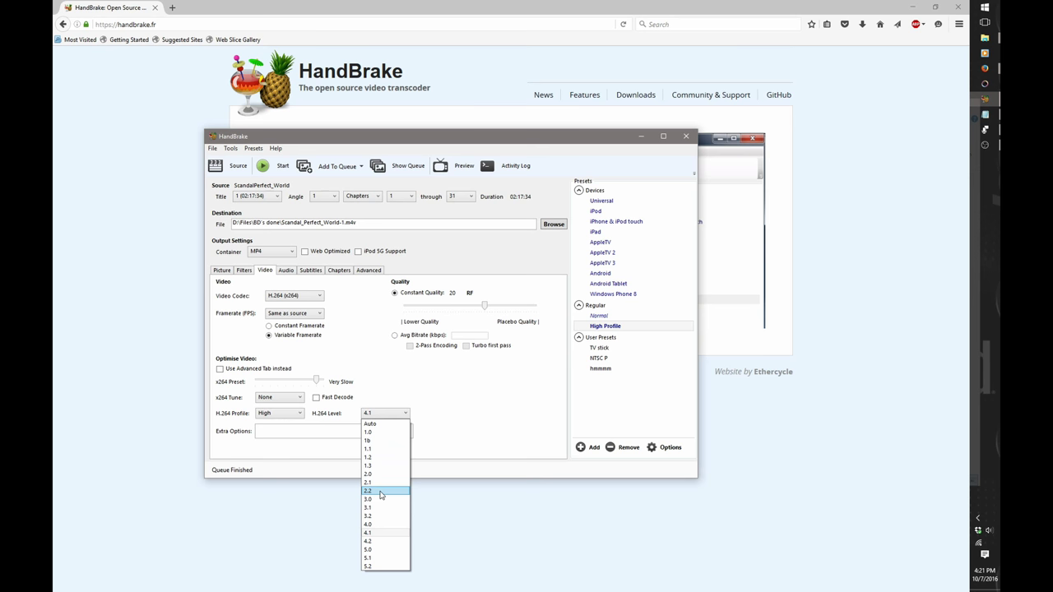
{"action": "left_click", "coordinate": [461, 381]}
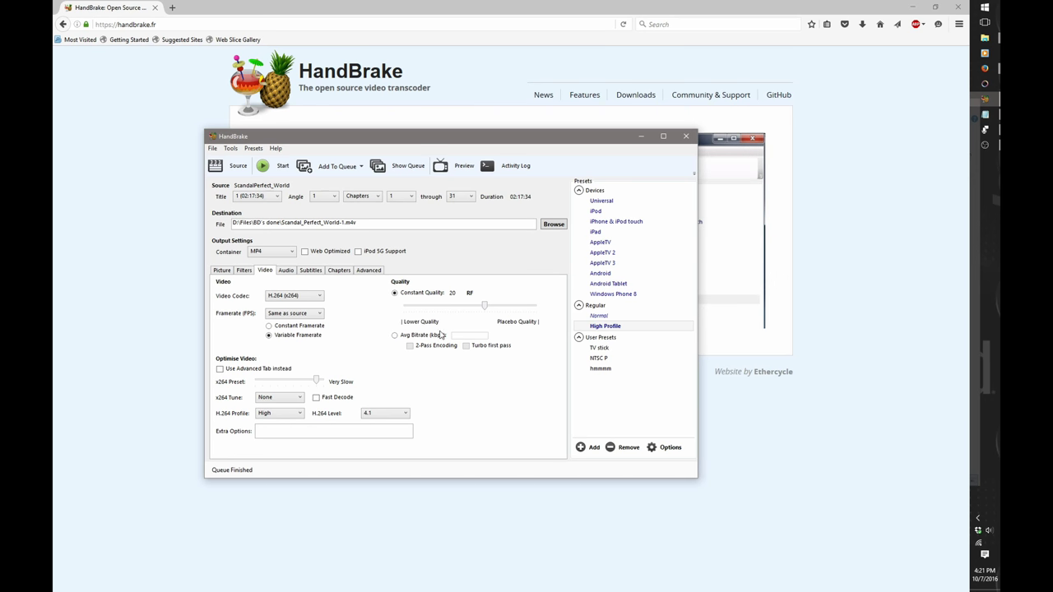
Use a 2500 kbps average bitrate with 2-pass encoding and turbo first pass
{"action": "left_click", "coordinate": [395, 337]}
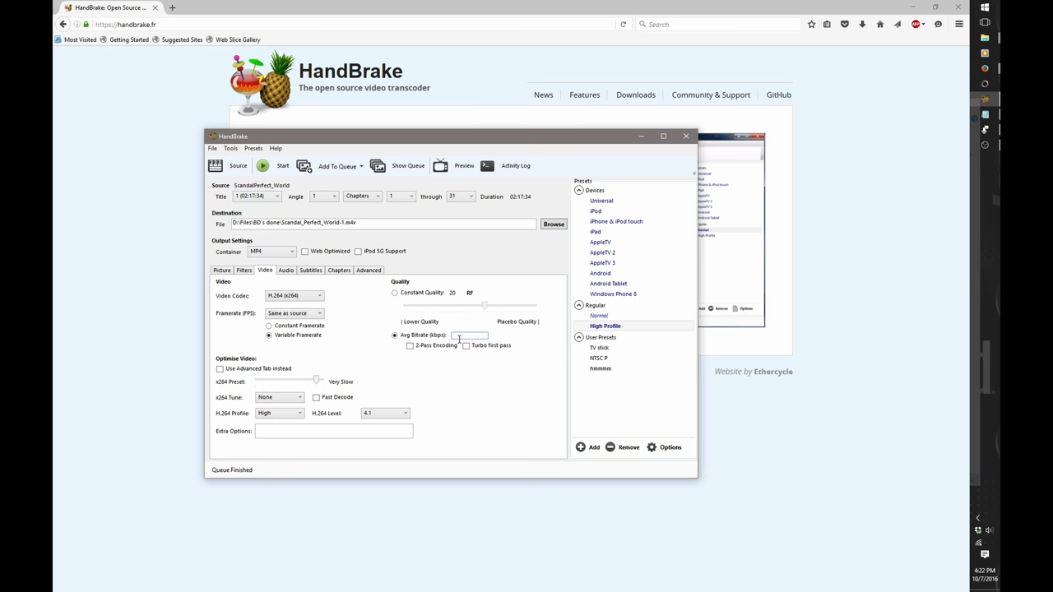
{"action": "type", "text": "2500"}
{"action": "left_click", "coordinate": [409, 346]}
{"action": "left_click", "coordinate": [465, 345]}
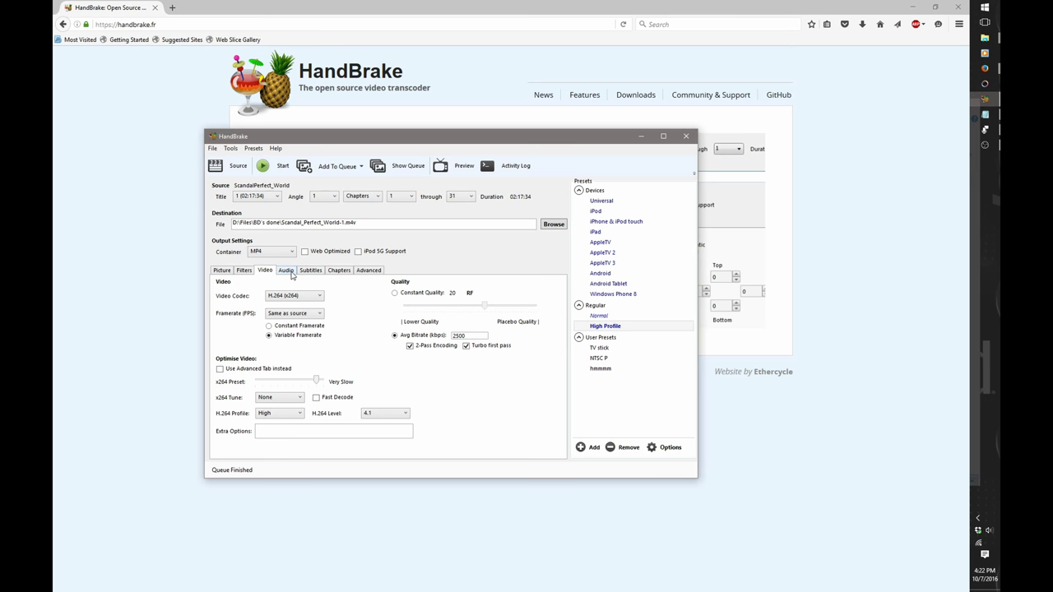
{"action": "left_click", "coordinate": [291, 274]}
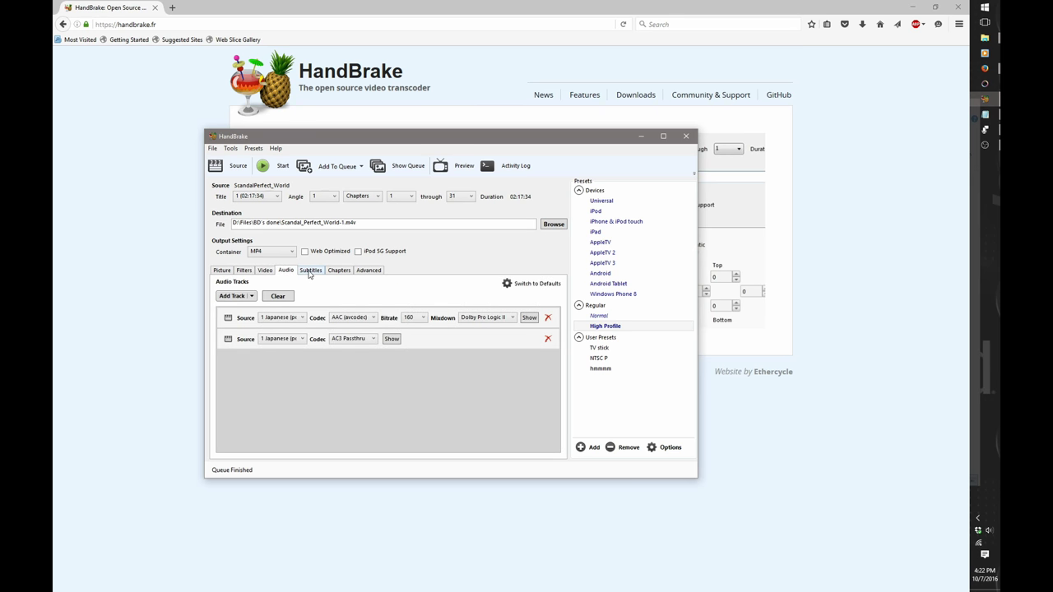
{"action": "left_click", "coordinate": [310, 273]}
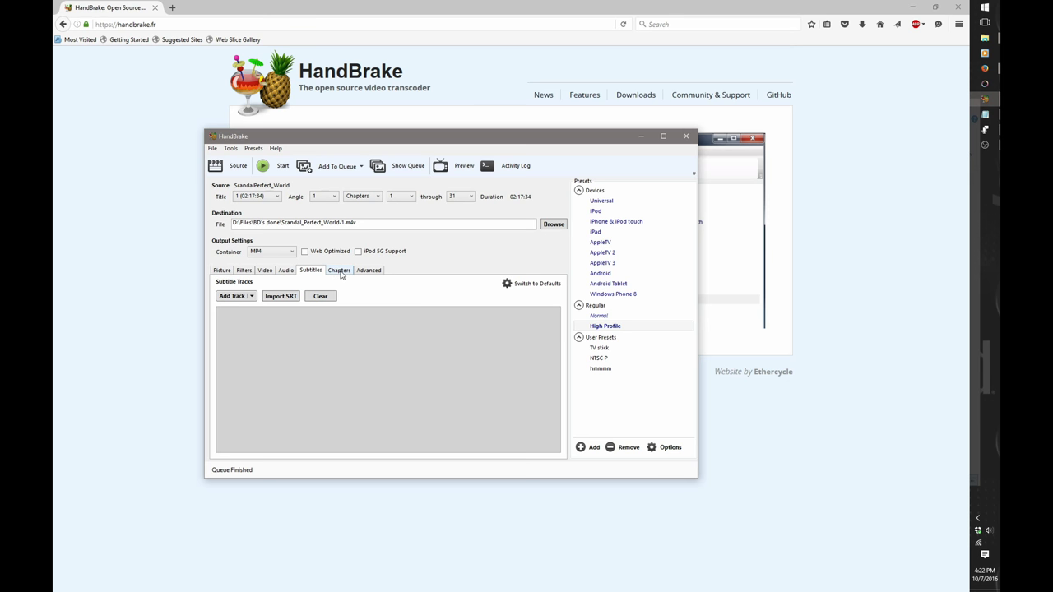
{"action": "left_click", "coordinate": [341, 274]}
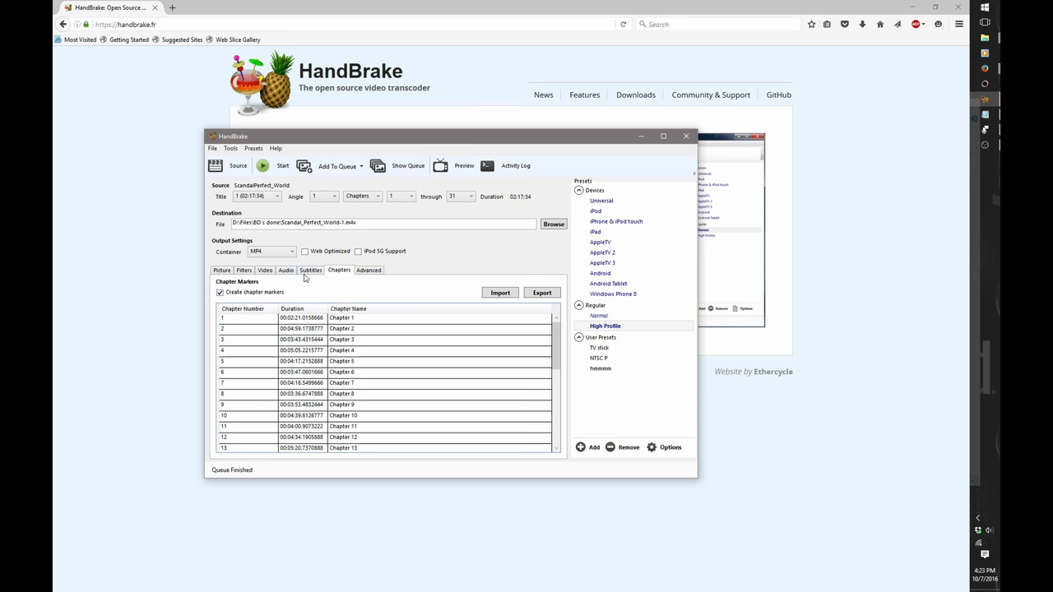
{"action": "left_click", "coordinate": [264, 269]}
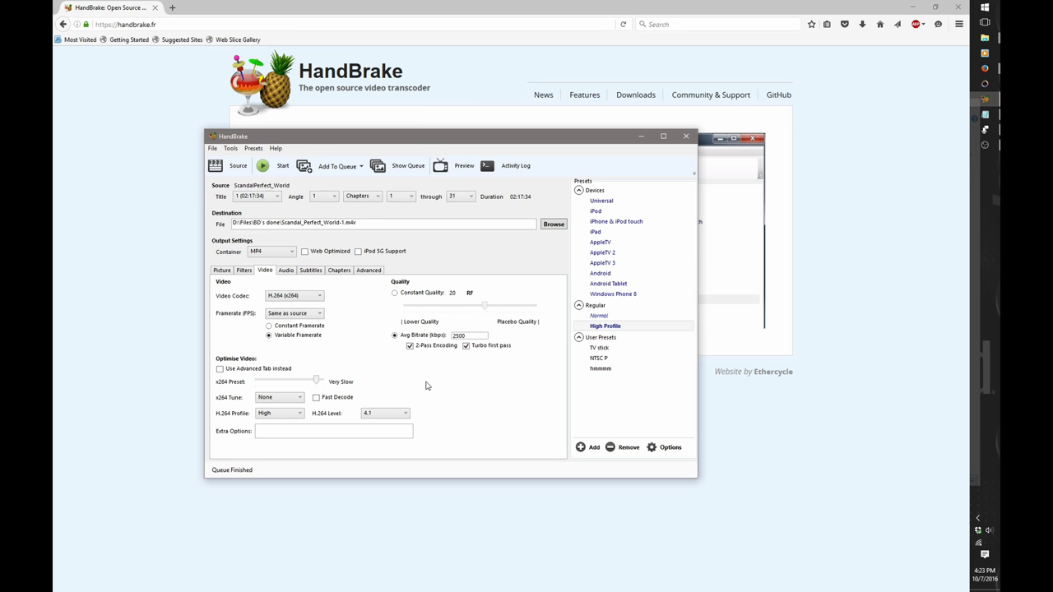
{"action": "left_click", "coordinate": [224, 273]}
{"action": "left_click", "coordinate": [244, 273]}
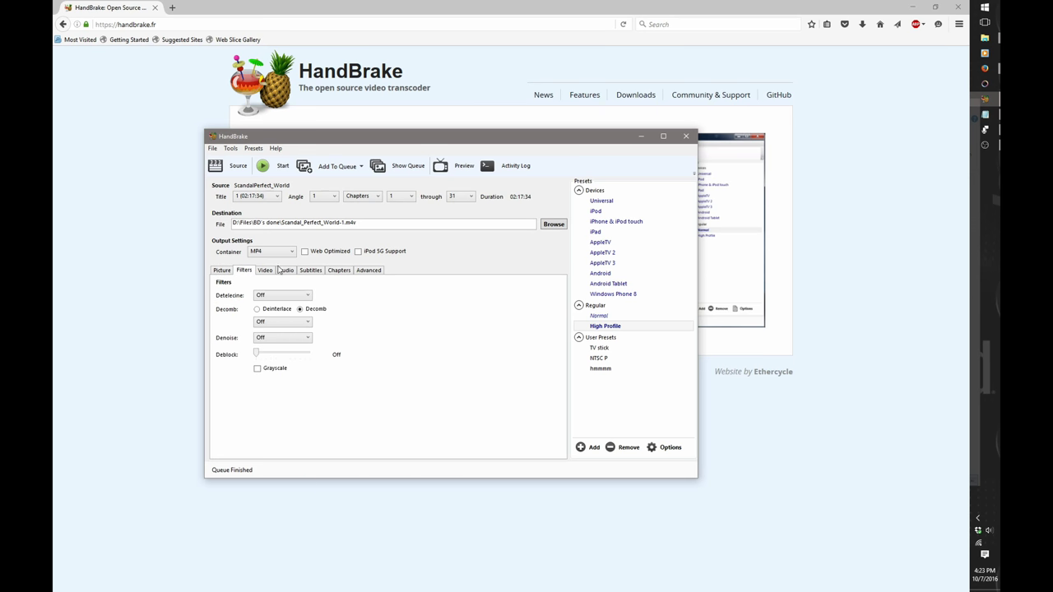
{"action": "left_click", "coordinate": [223, 274]}
{"action": "left_click", "coordinate": [250, 307]}
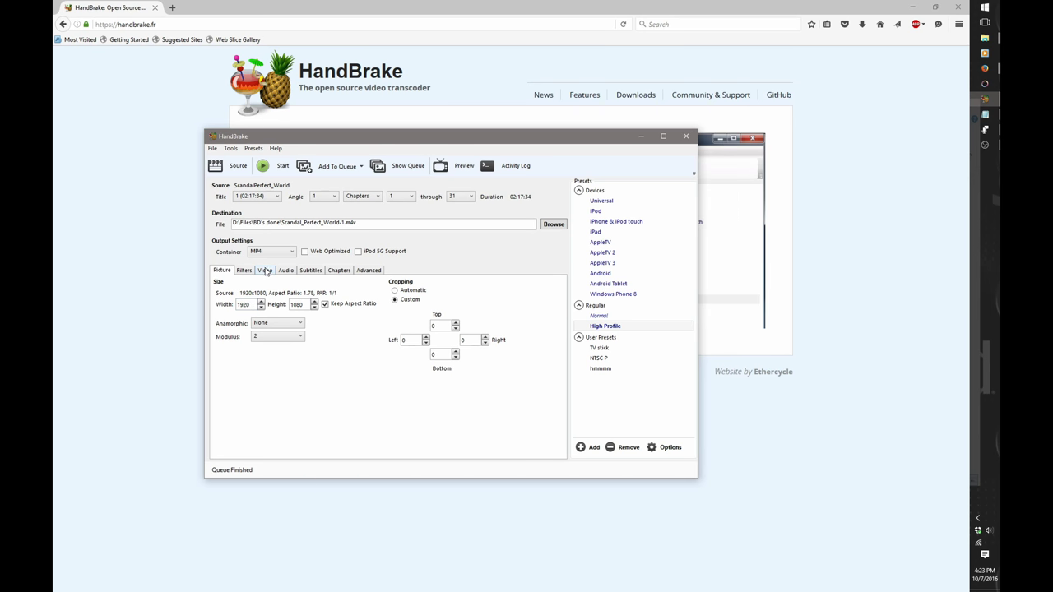
{"action": "left_click", "coordinate": [265, 270]}
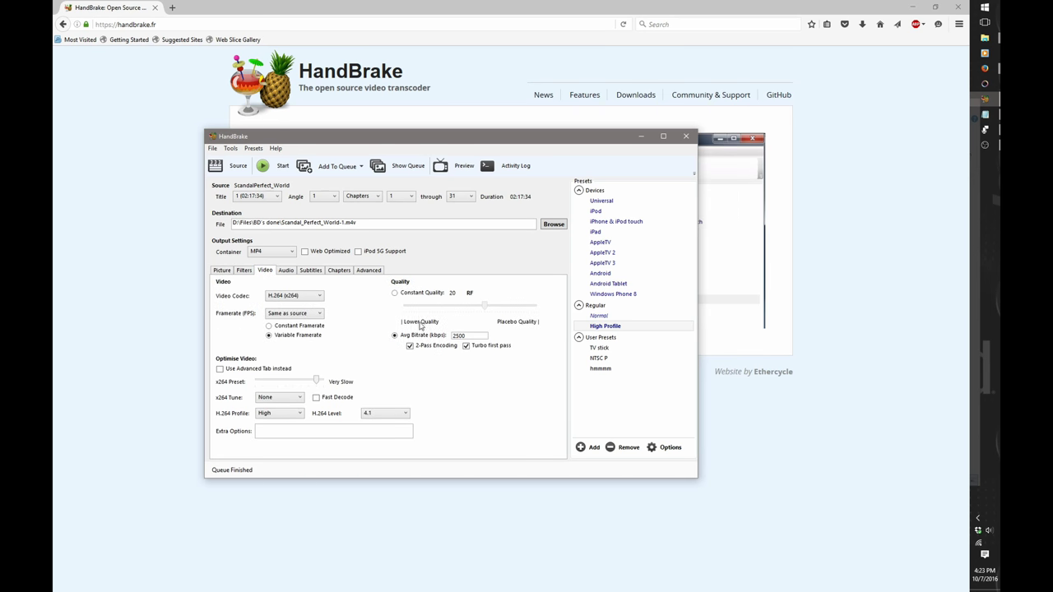
Render a 5-second preview starting at preview point 3 and play it in VLC
{"action": "left_click", "coordinate": [454, 169]}
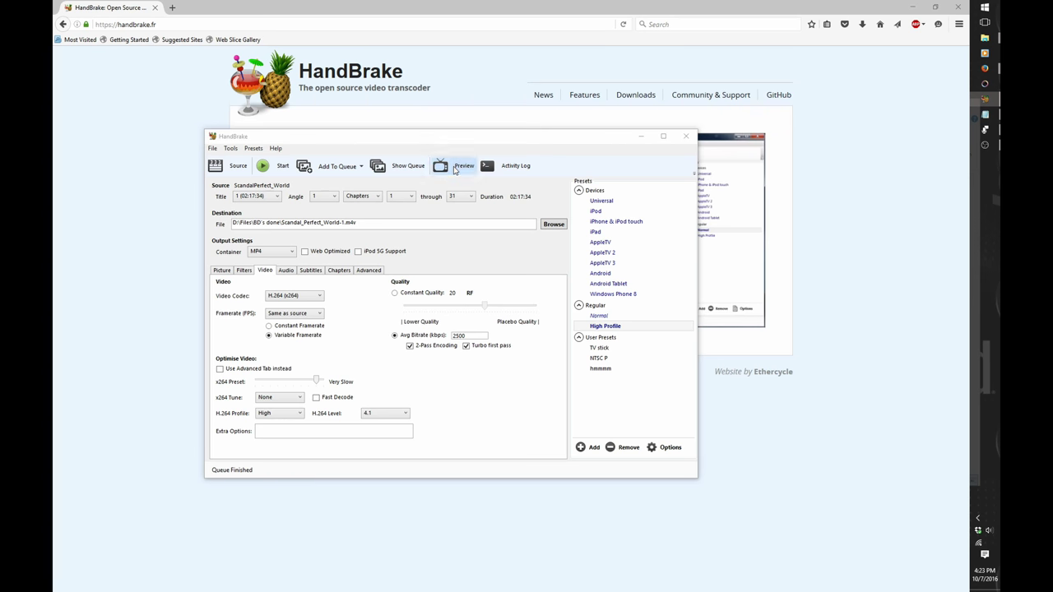
{"action": "left_click", "coordinate": [480, 297]}
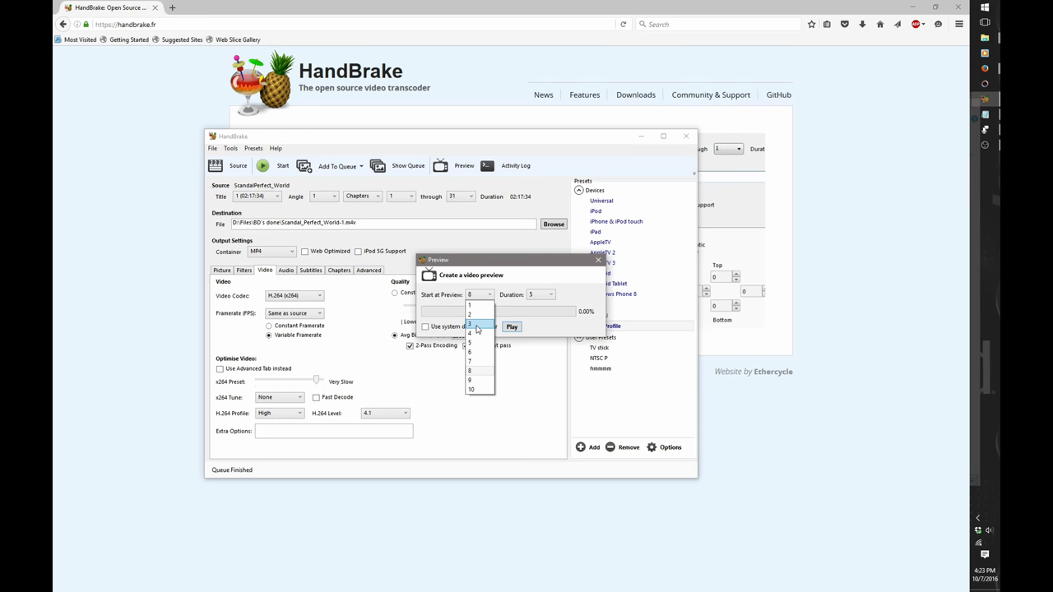
{"action": "left_click", "coordinate": [476, 326]}
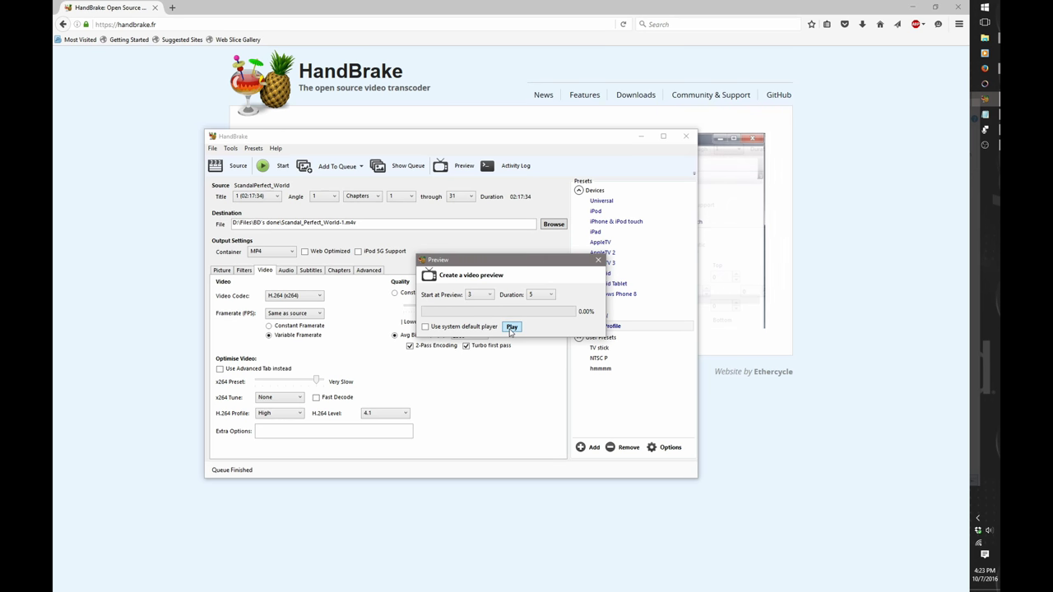
{"action": "left_click", "coordinate": [512, 328]}
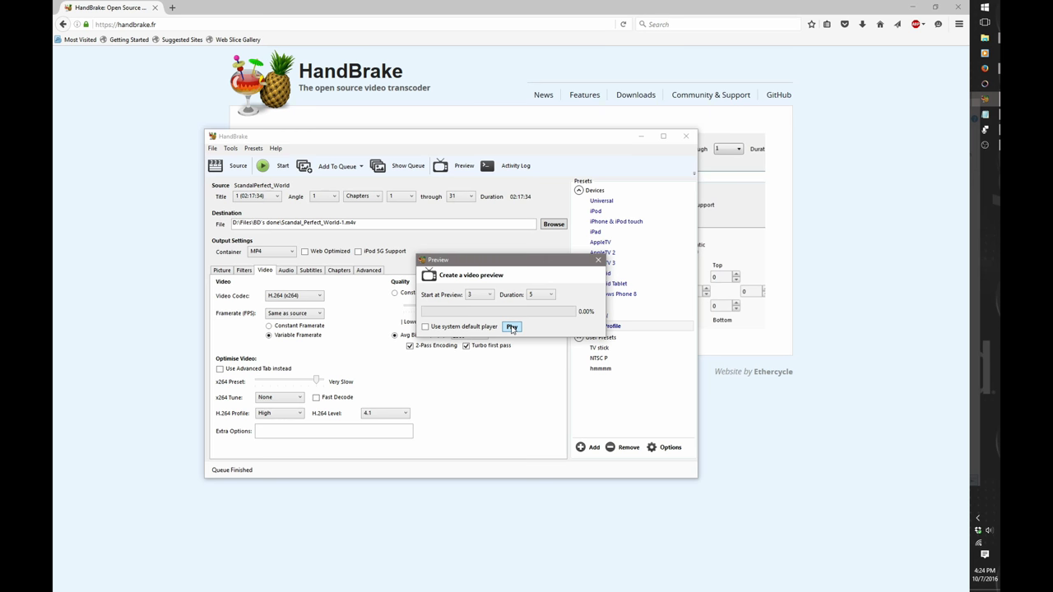
{"action": "left_click", "coordinate": [511, 327]}
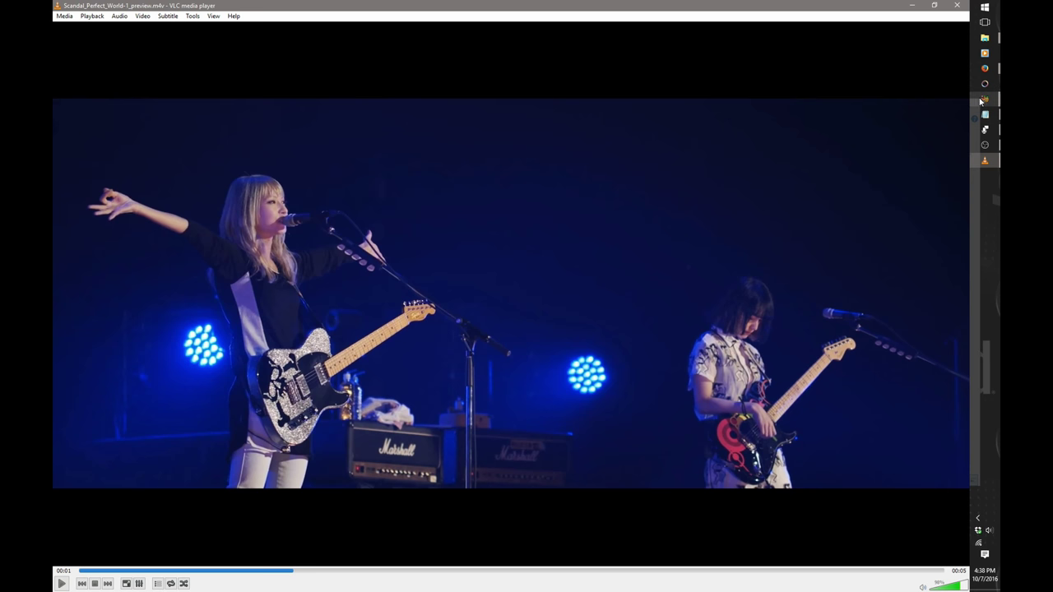
Bring HandBrake back over the VLC preview and select the average bitrate field
{"action": "mouse_move", "coordinate": [985, 99]}
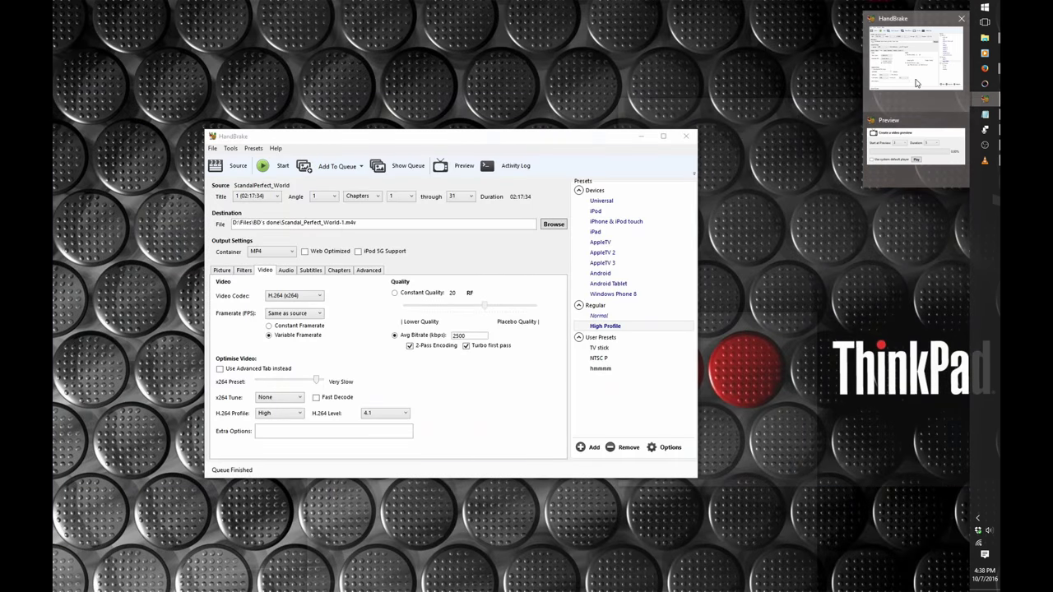
{"action": "left_click", "coordinate": [898, 78]}
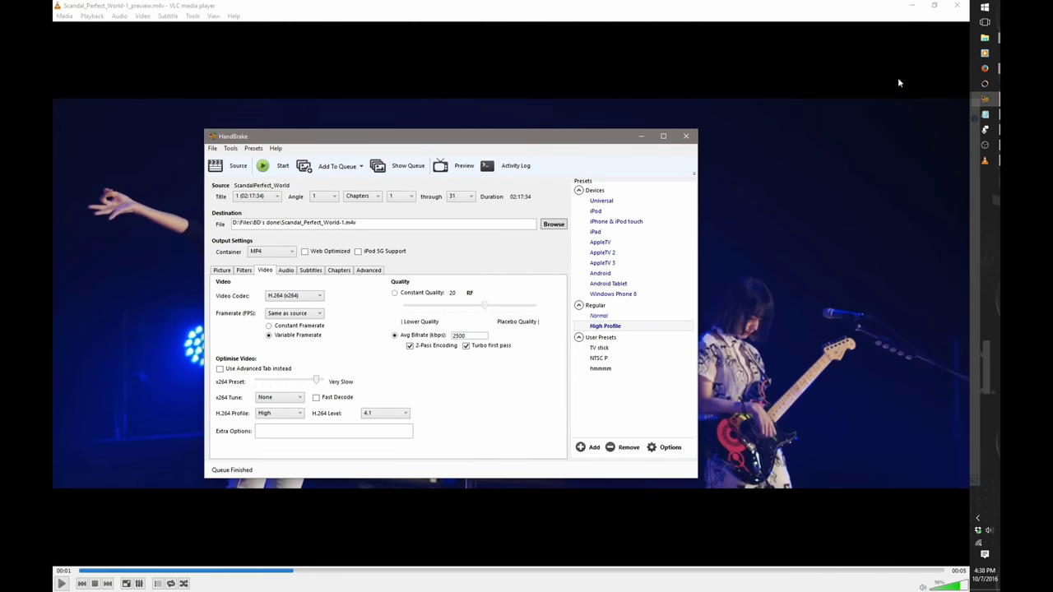
{"action": "left_click", "coordinate": [463, 335]}
Review the 1920×1080 picture size settings, then return to the 2500 kbps video settings
{"action": "left_click", "coordinate": [223, 271]}
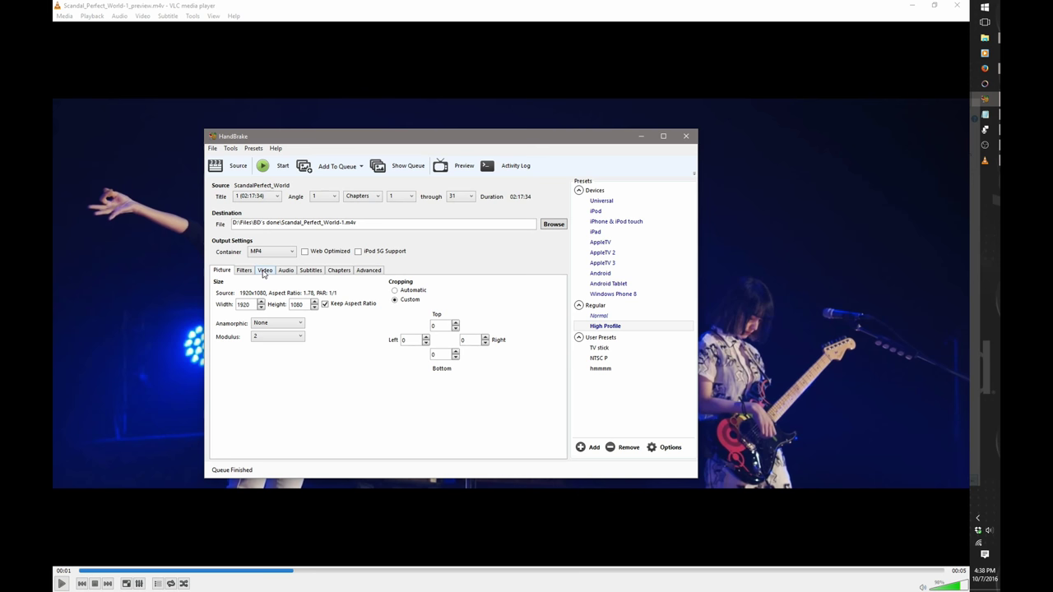
{"action": "left_click", "coordinate": [264, 271]}
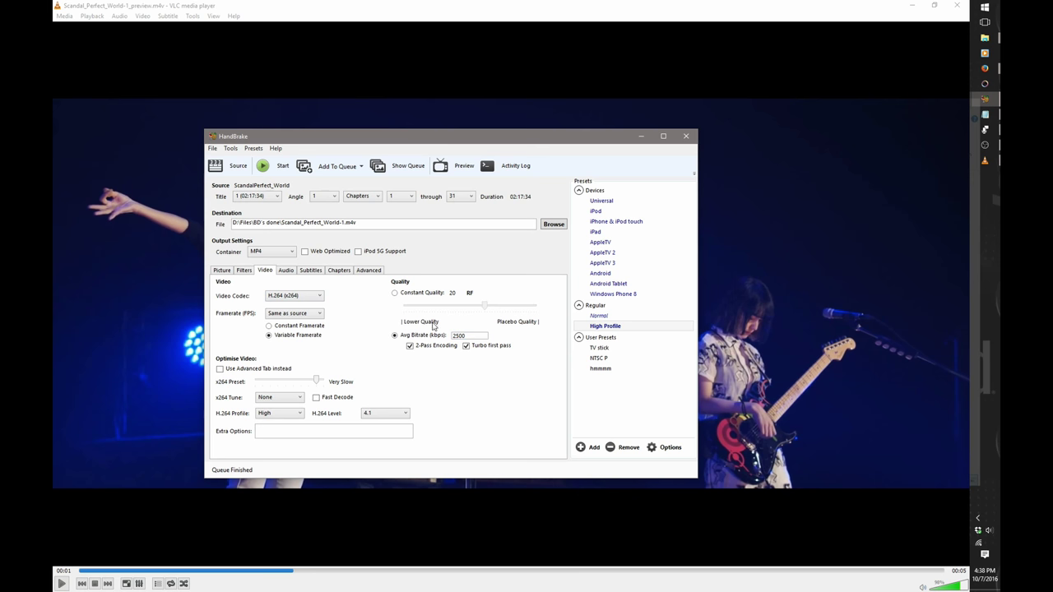
{"action": "left_click", "coordinate": [221, 270]}
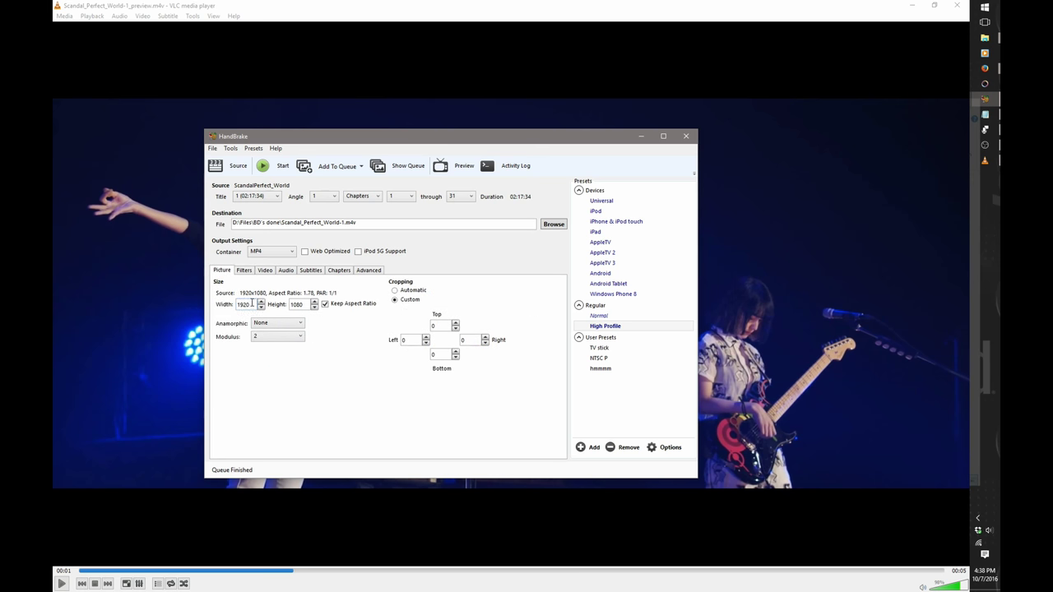
{"action": "left_click", "coordinate": [266, 270]}
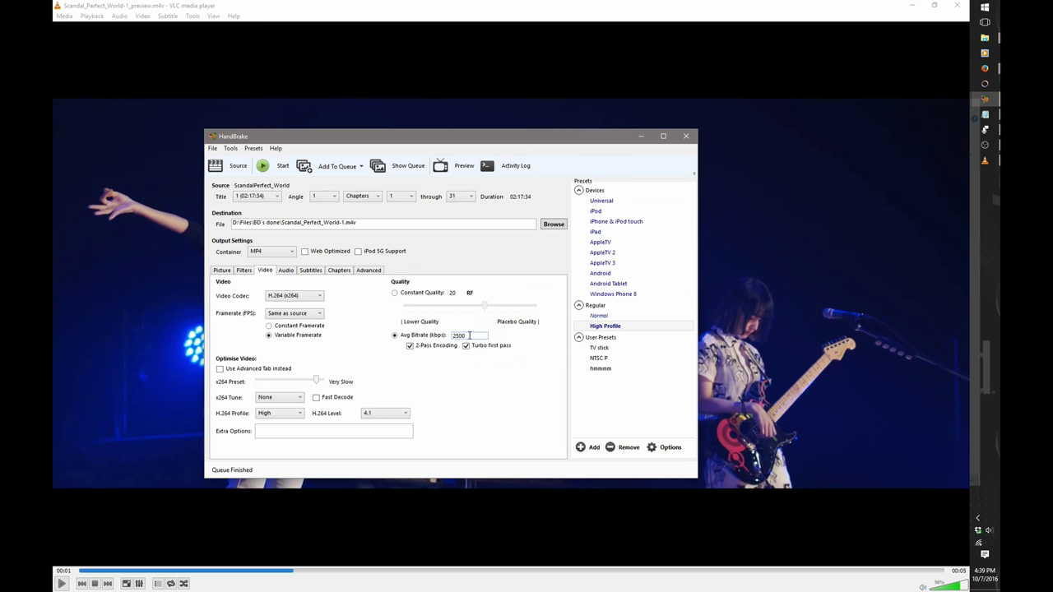
Select the 2500 kbps average bitrate value
{"action": "left_click_drag", "start_coordinate": [468, 335], "coordinate": [445, 338]}
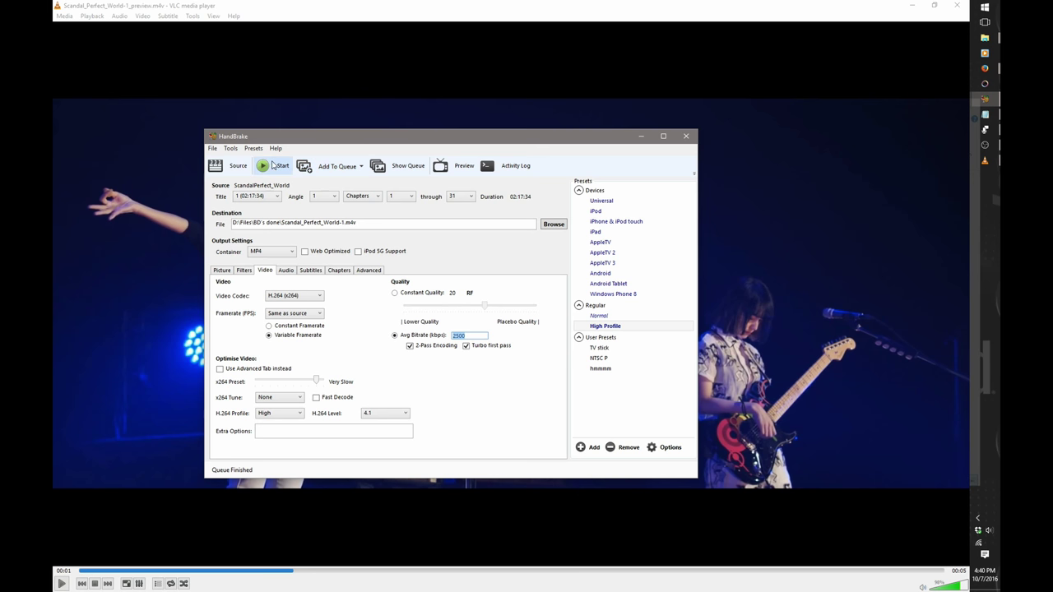
Add the Scandal_Perfect_World job to the queue and start encoding it
{"action": "left_click", "coordinate": [352, 169]}
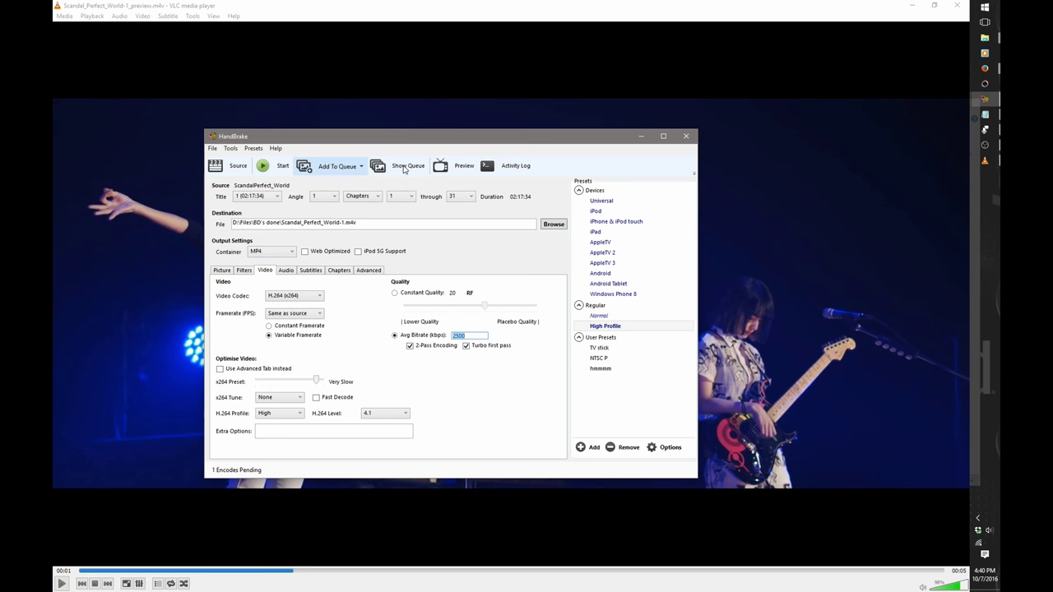
{"action": "left_click", "coordinate": [404, 169]}
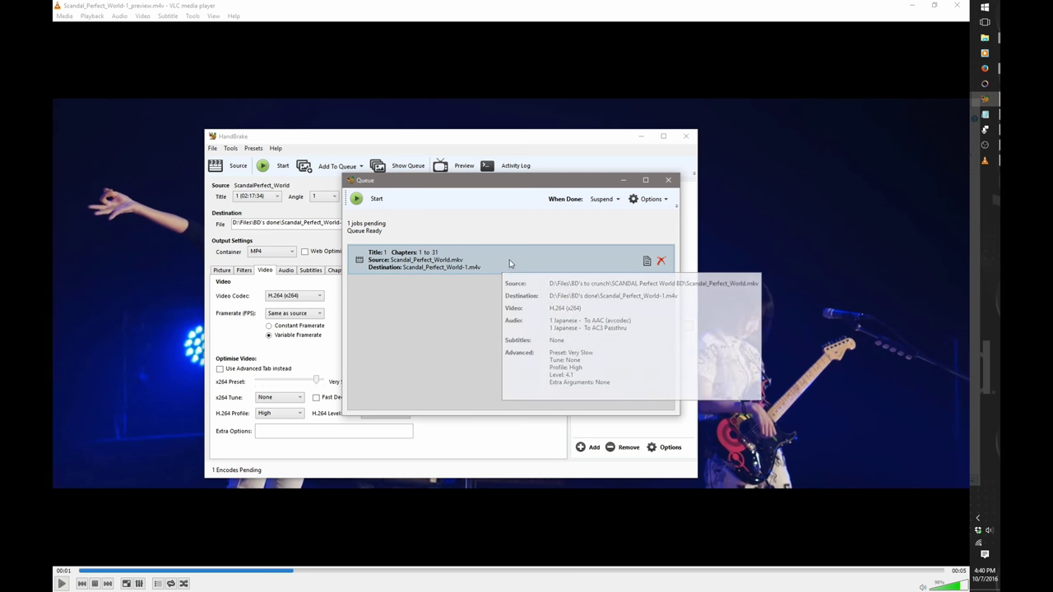
{"action": "left_click", "coordinate": [374, 201]}
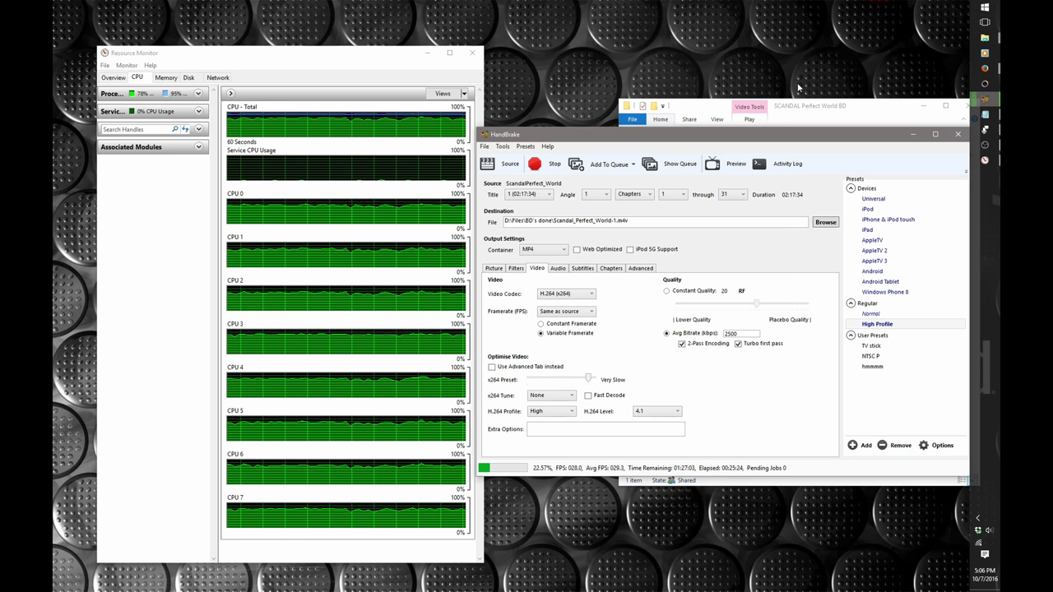
Check the output picture size mid-encode, then go back to the Video settings
{"action": "left_click", "coordinate": [495, 269]}
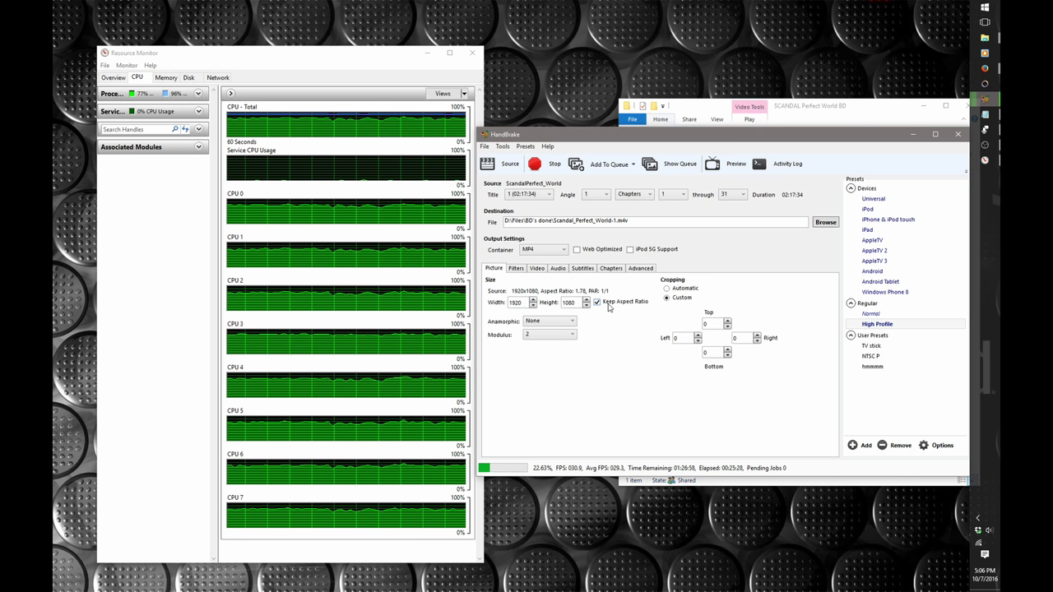
{"action": "left_click", "coordinate": [539, 269]}
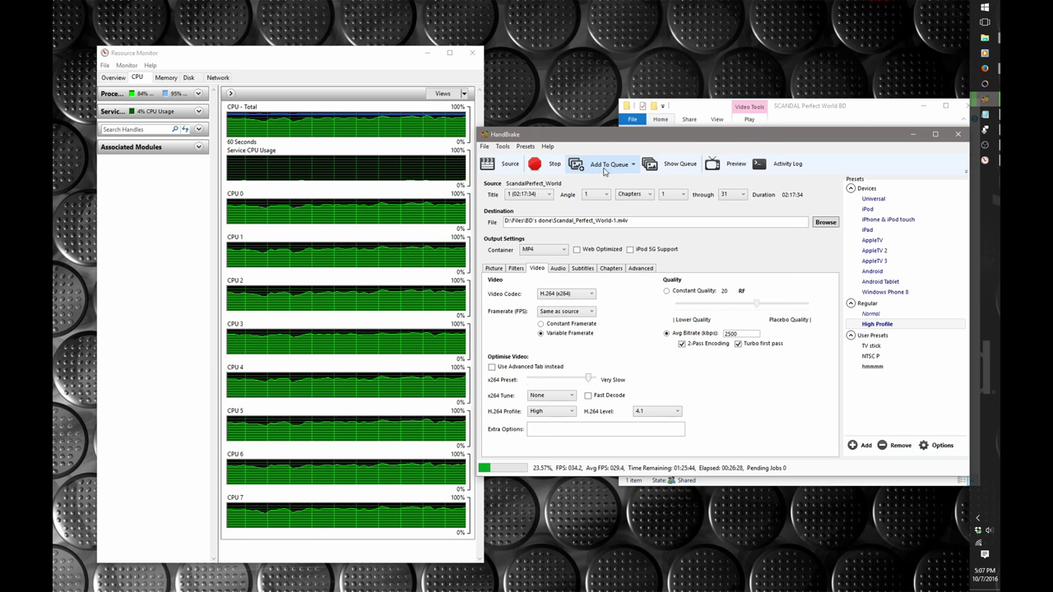
Check the encode queue and keep Suspend as the When Done action
{"action": "left_click", "coordinate": [678, 163]}
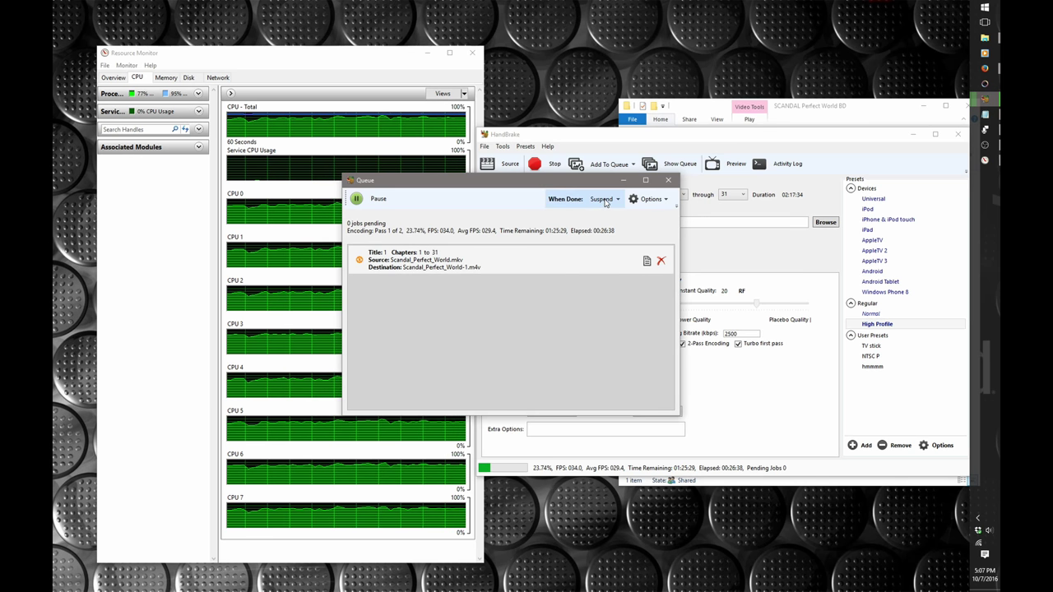
{"action": "left_click", "coordinate": [604, 200]}
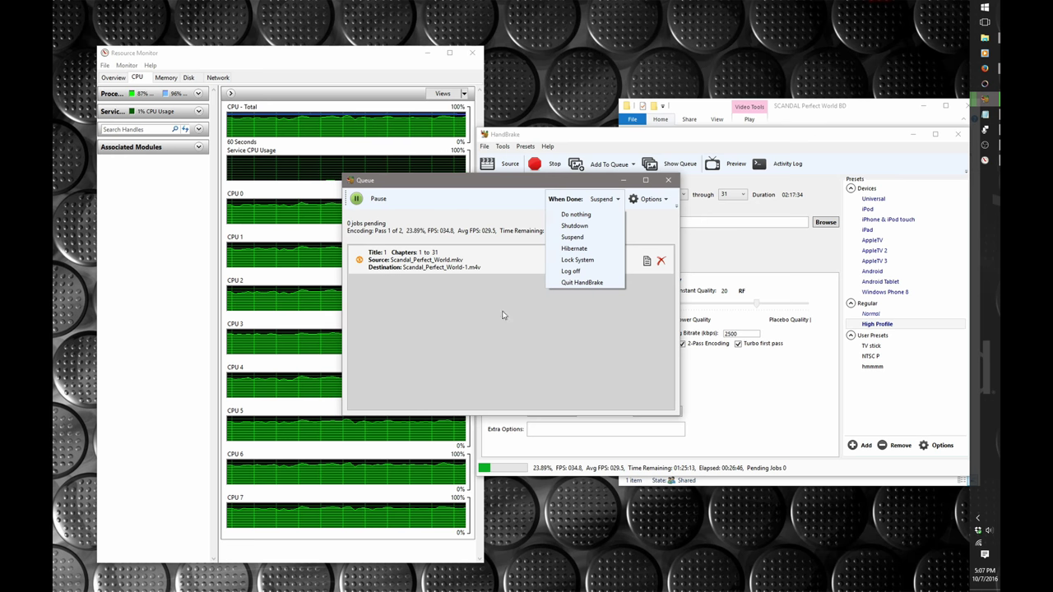
{"action": "left_click", "coordinate": [483, 333]}
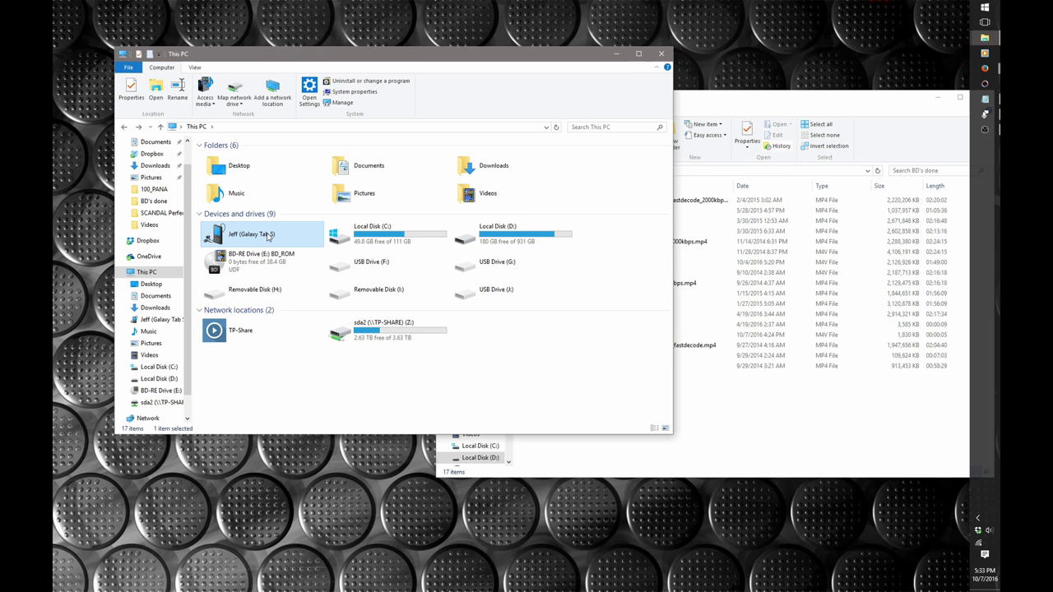
Copy scandal_perfect_world_1080p.mp4 unconverted from BD's done into the tablet's Card\Movies SD Card, replacing the existing file
{"action": "double_click", "coordinate": [267, 238]}
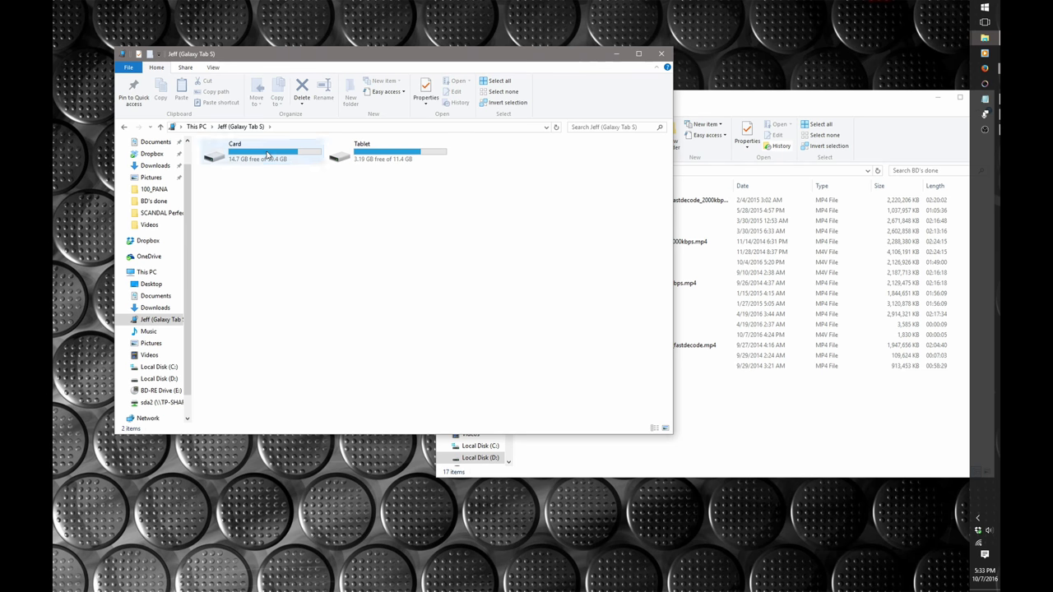
{"action": "double_click", "coordinate": [269, 155]}
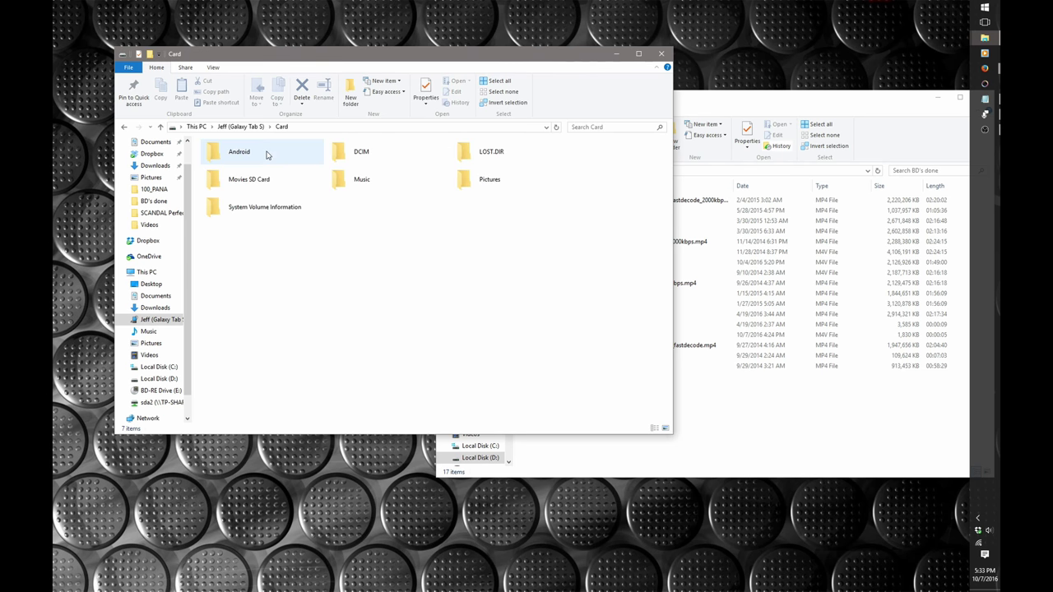
{"action": "left_click", "coordinate": [745, 452]}
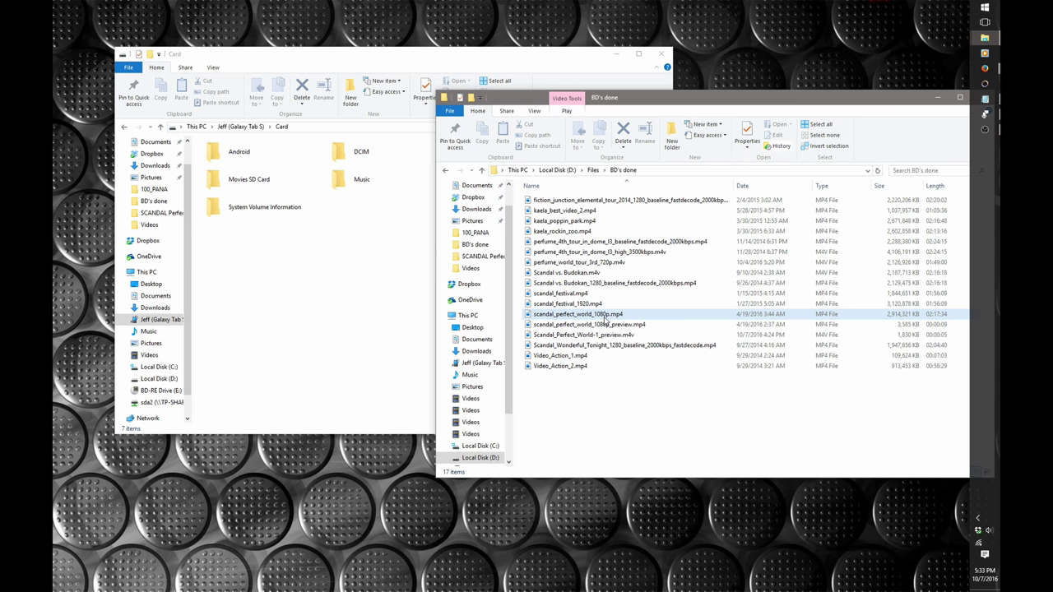
{"action": "left_click_drag", "start_coordinate": [604, 315], "coordinate": [243, 184]}
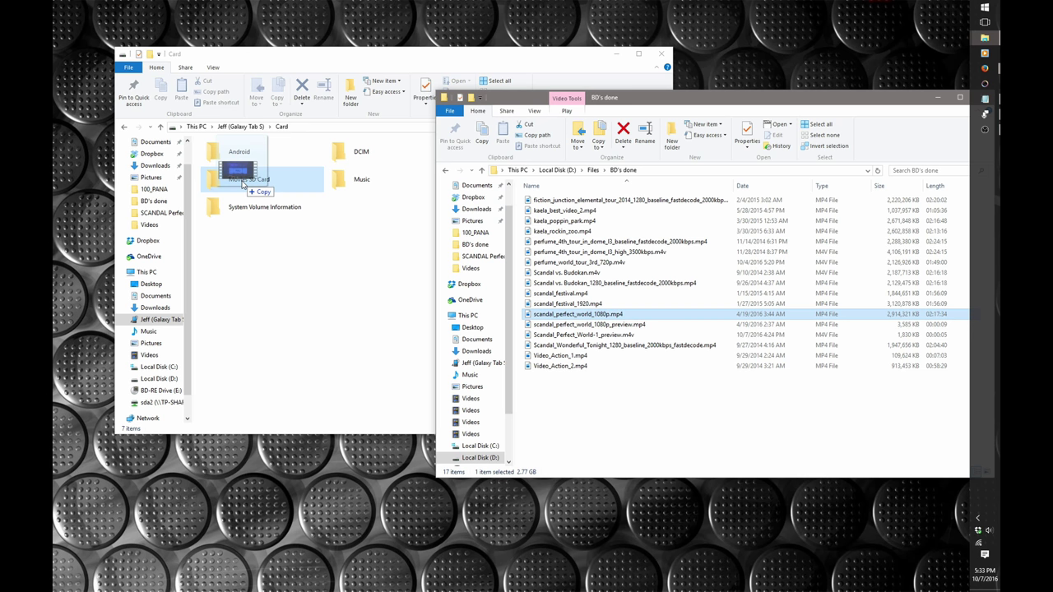
{"action": "left_click_drag", "start_coordinate": [243, 184], "coordinate": [251, 188]}
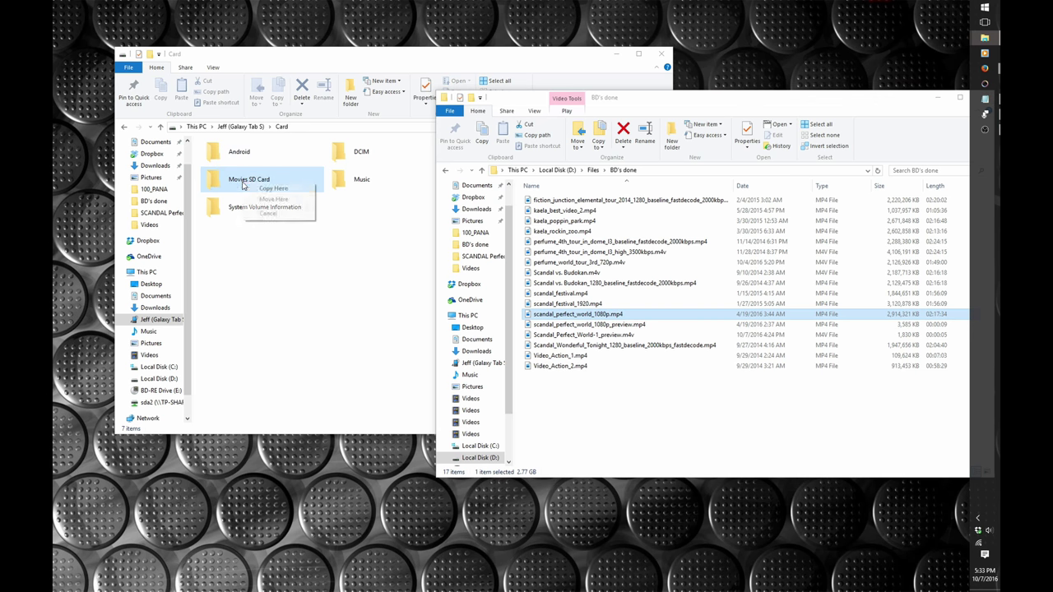
{"action": "left_click", "coordinate": [272, 188]}
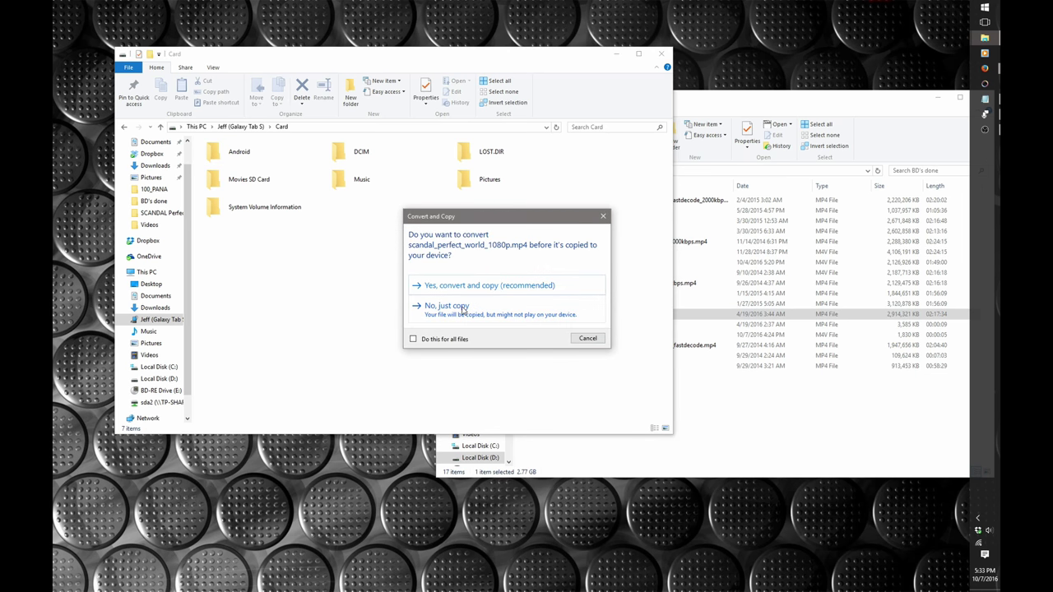
{"action": "left_click", "coordinate": [463, 308]}
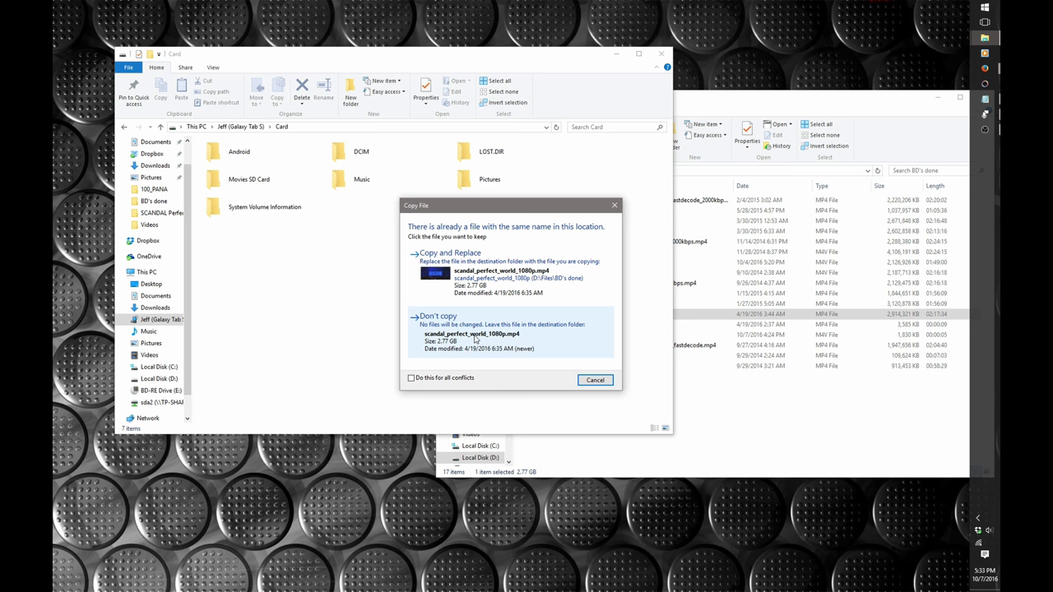
{"action": "left_click", "coordinate": [484, 280]}
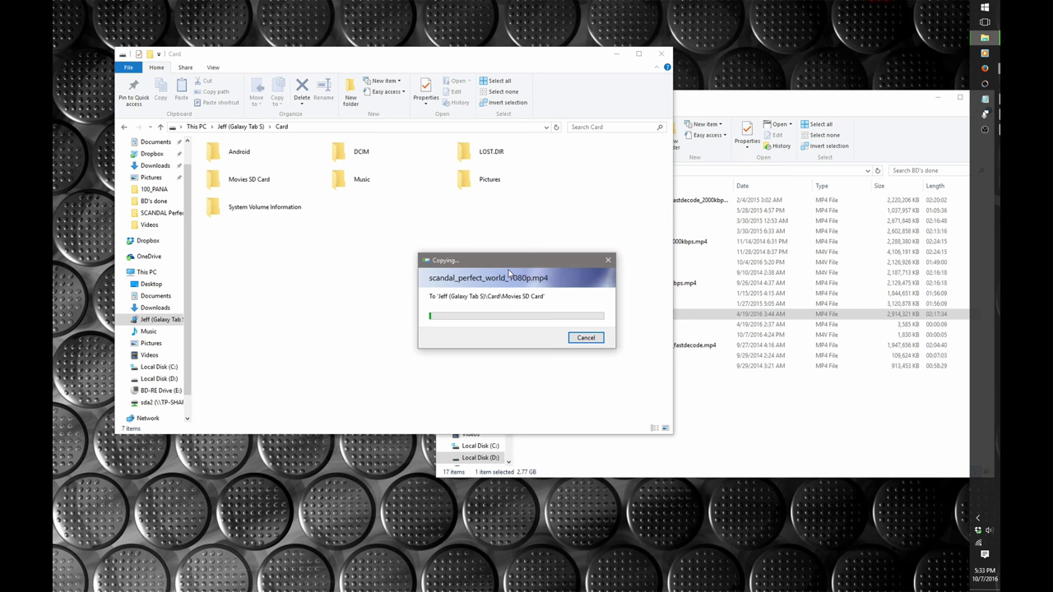